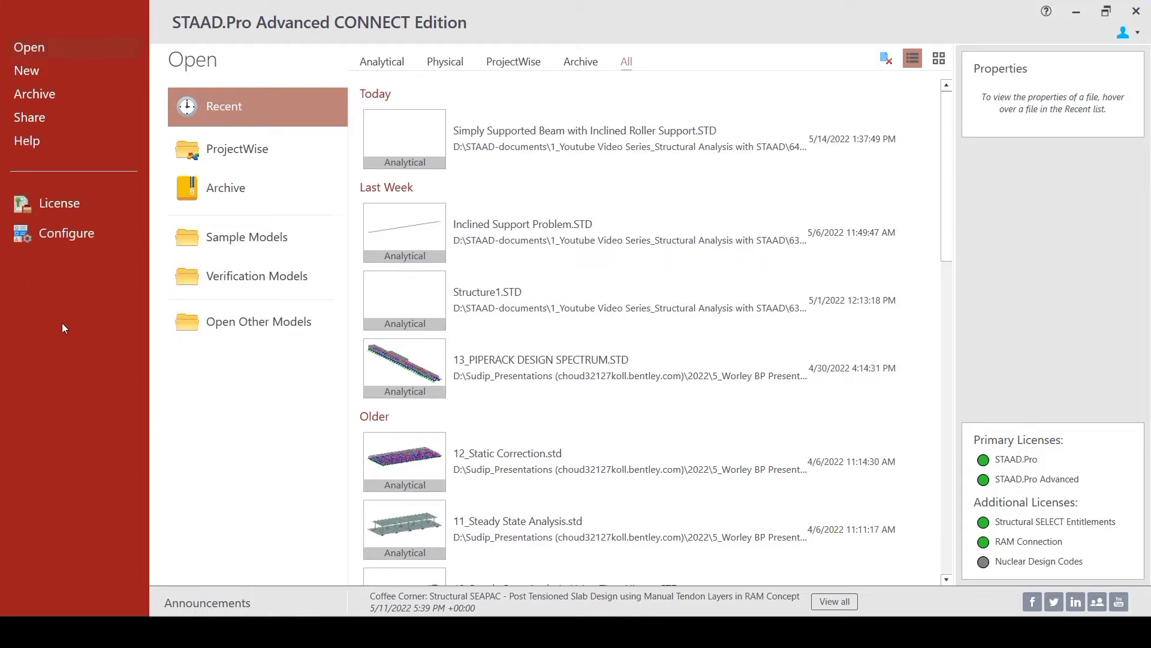
Review the Application Configuration settings and accept them unchanged
click(66, 234)
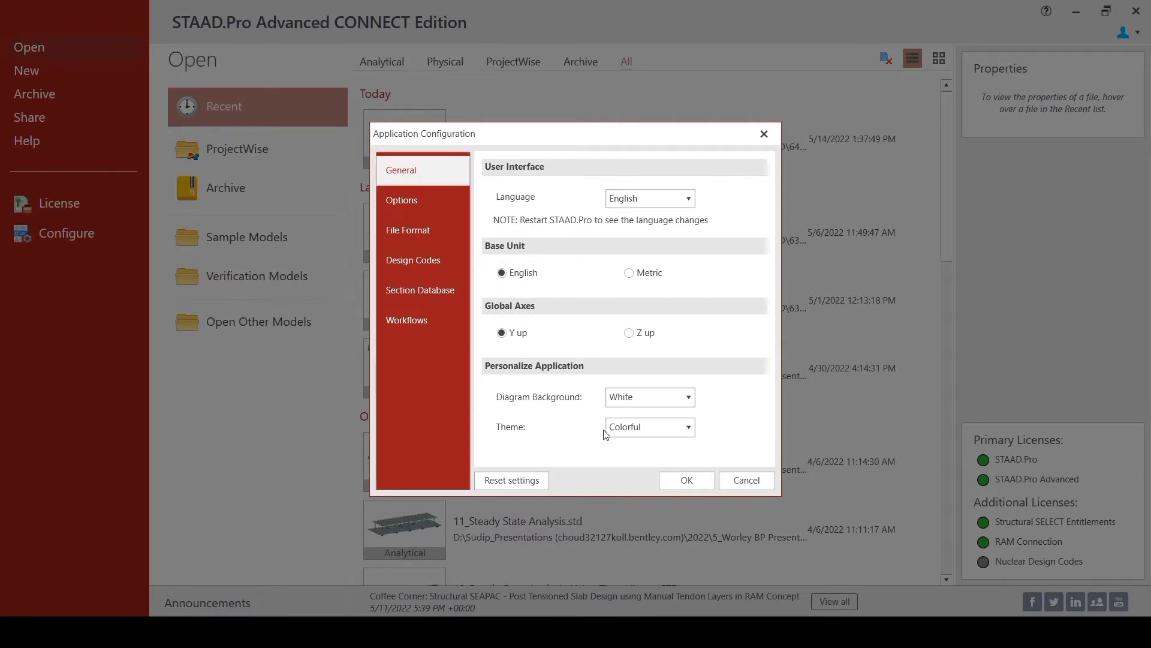
click(697, 485)
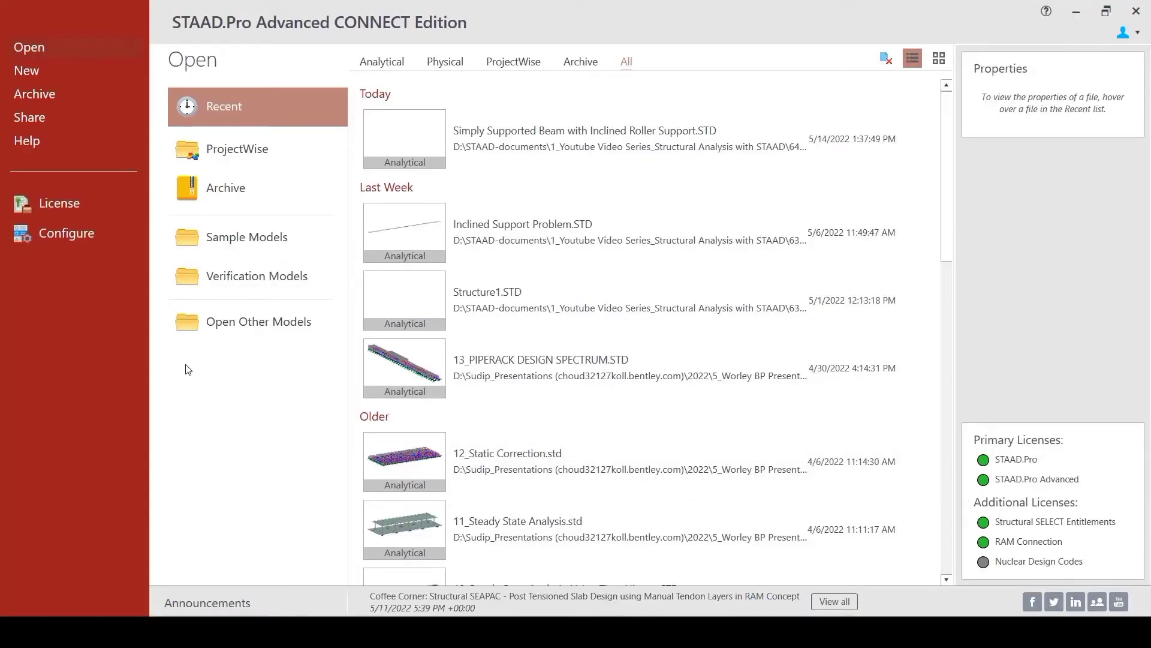
Create a new analytical model with File Name 'Simply Supported Beam with INclined Support'
click(26, 73)
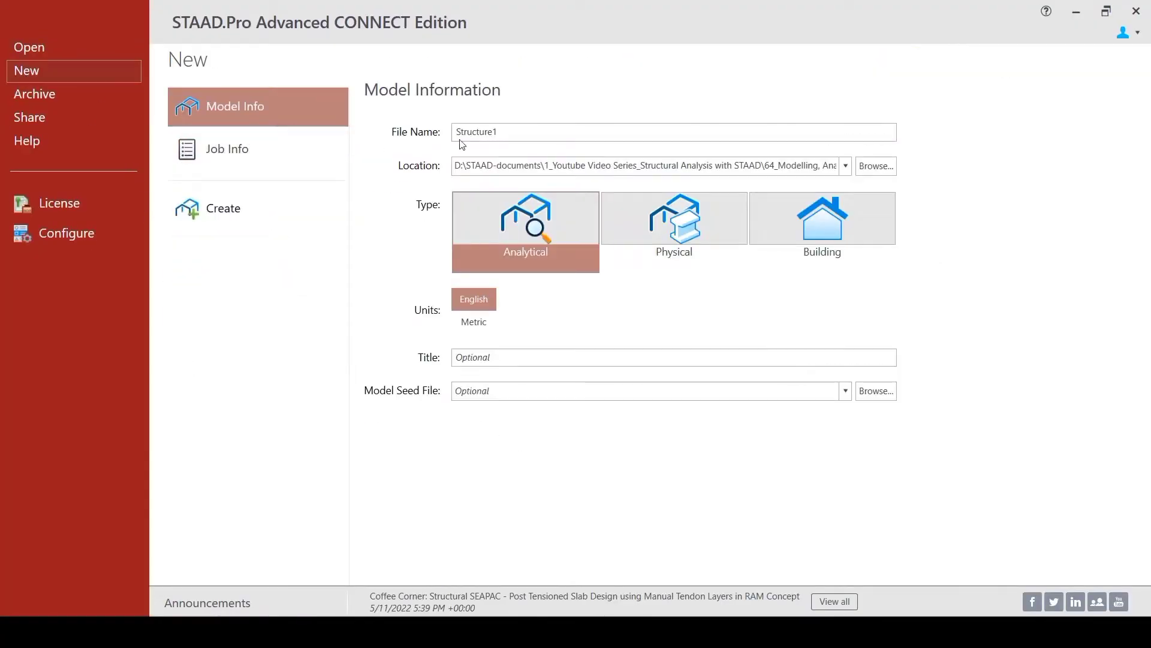
double_click(521, 128)
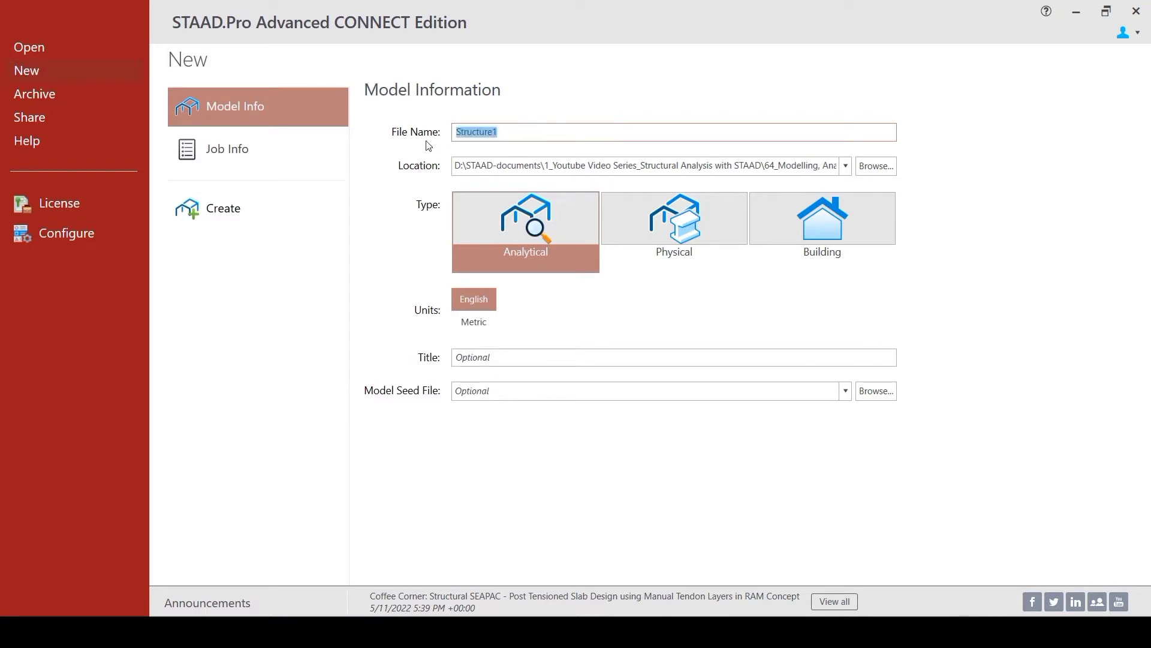
text(Simply Supported Be)
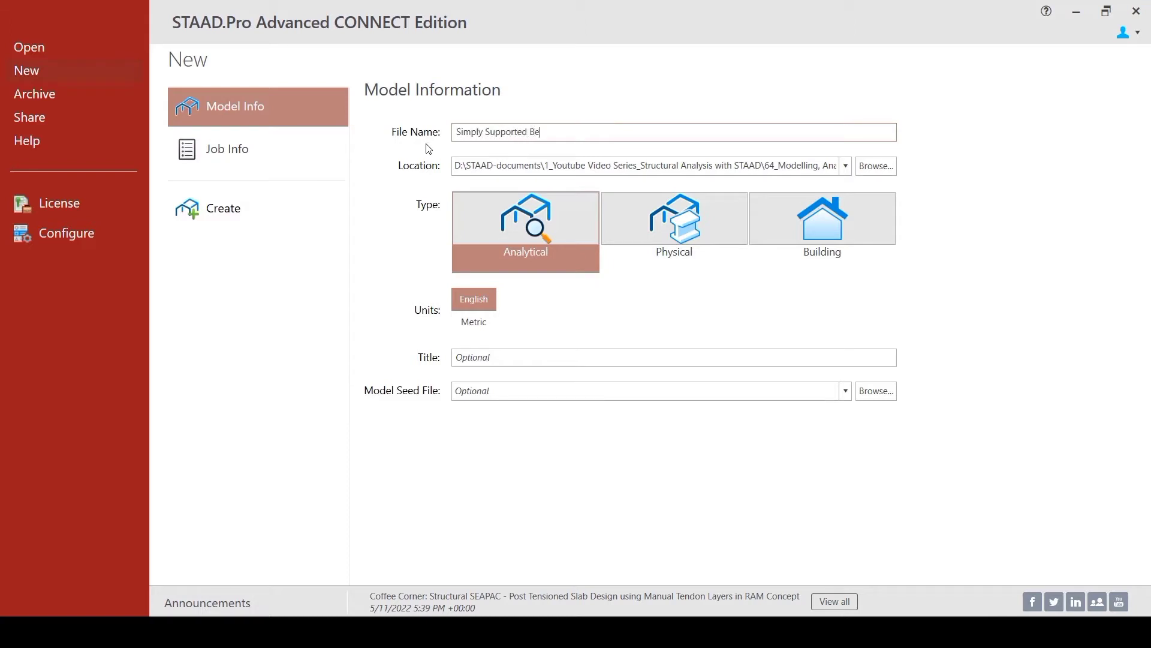
text(am with INclined Support)
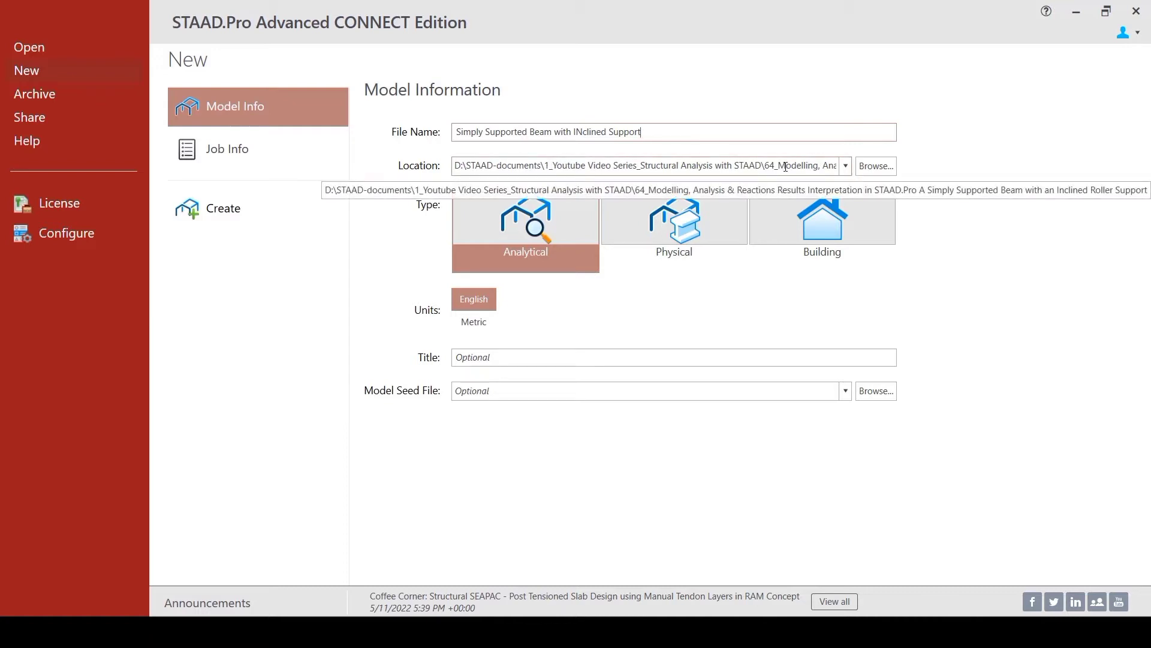
click(231, 222)
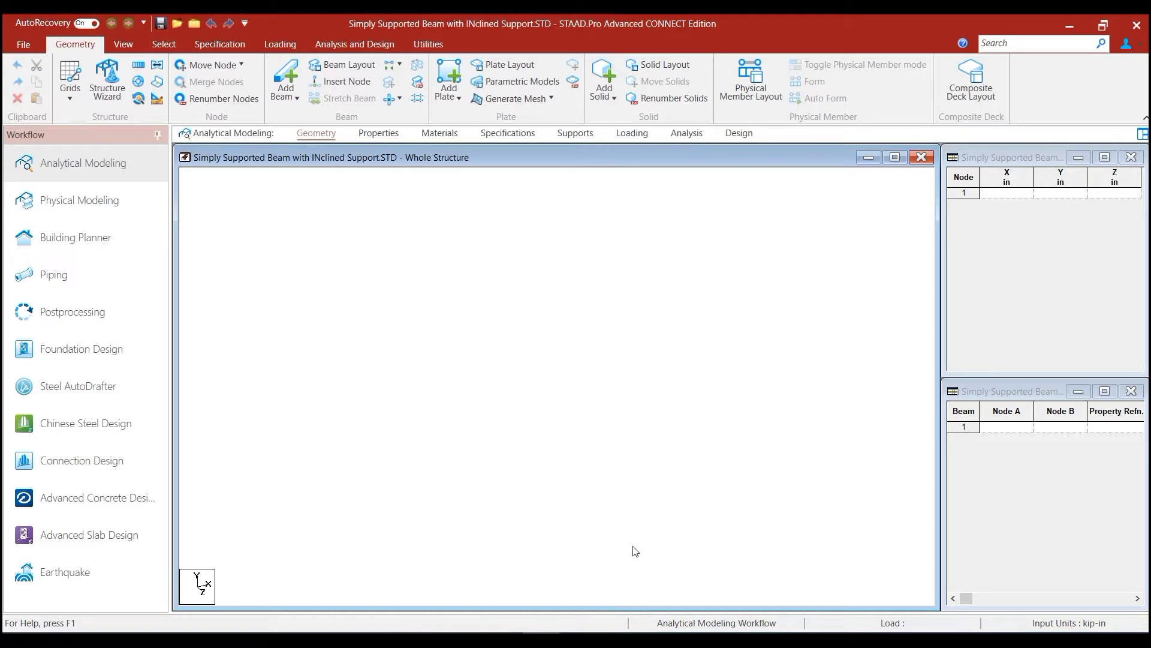
Set the Structure Units Dimension display unit to ft in Display Options
right_click(570, 264)
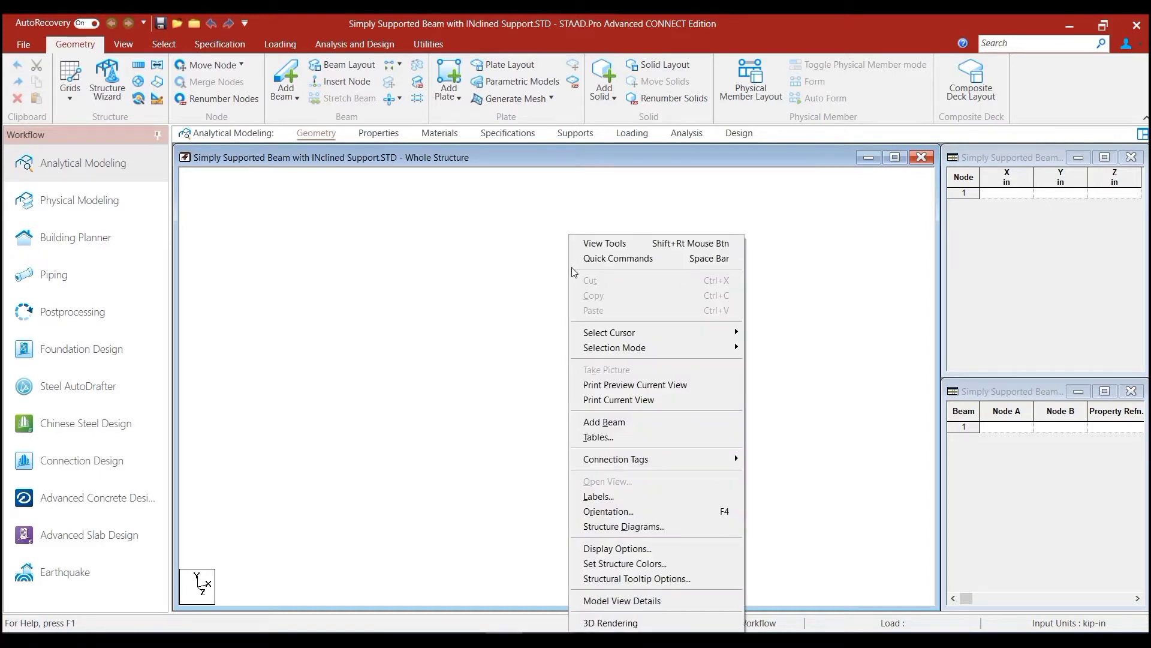
click(647, 547)
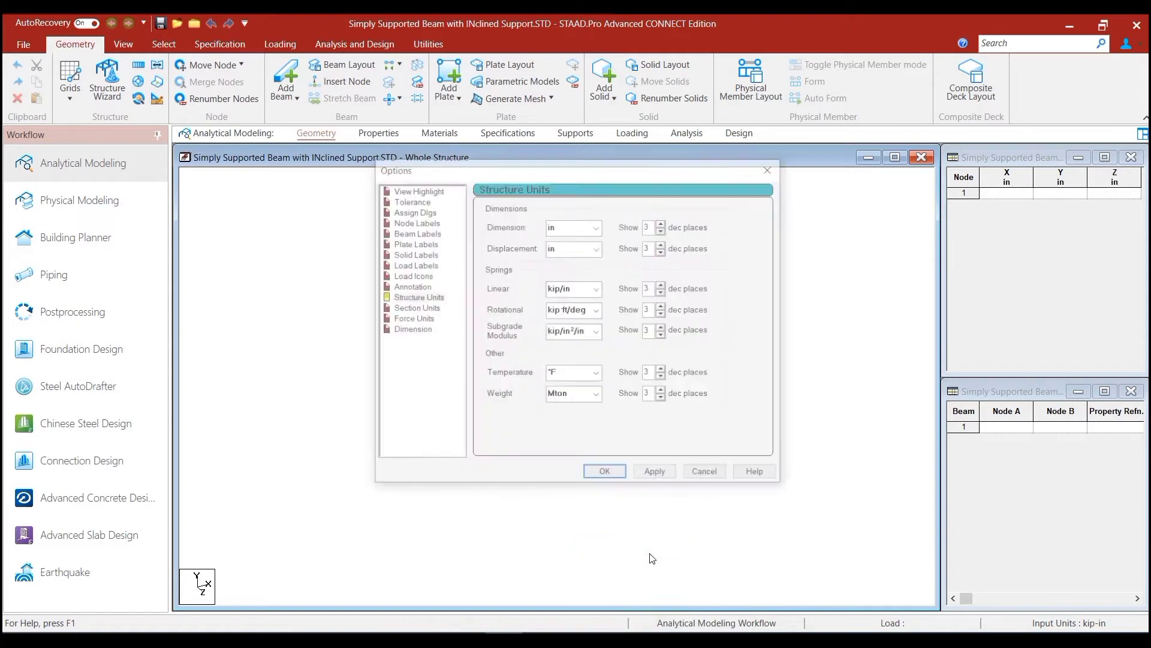
click(417, 298)
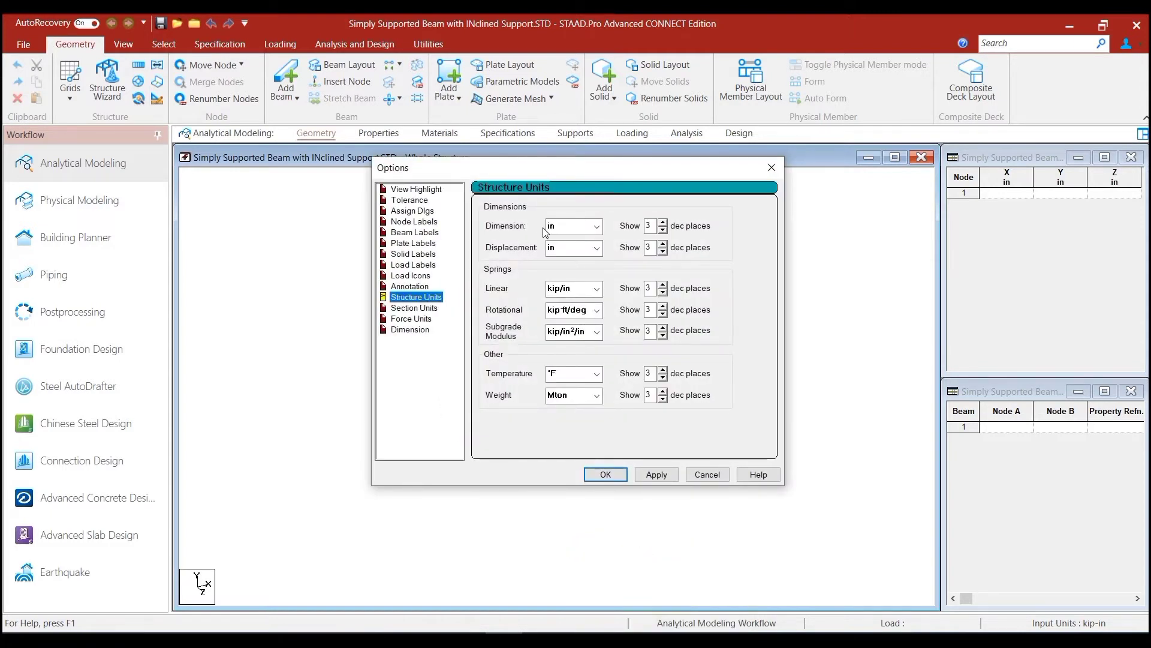
click(595, 228)
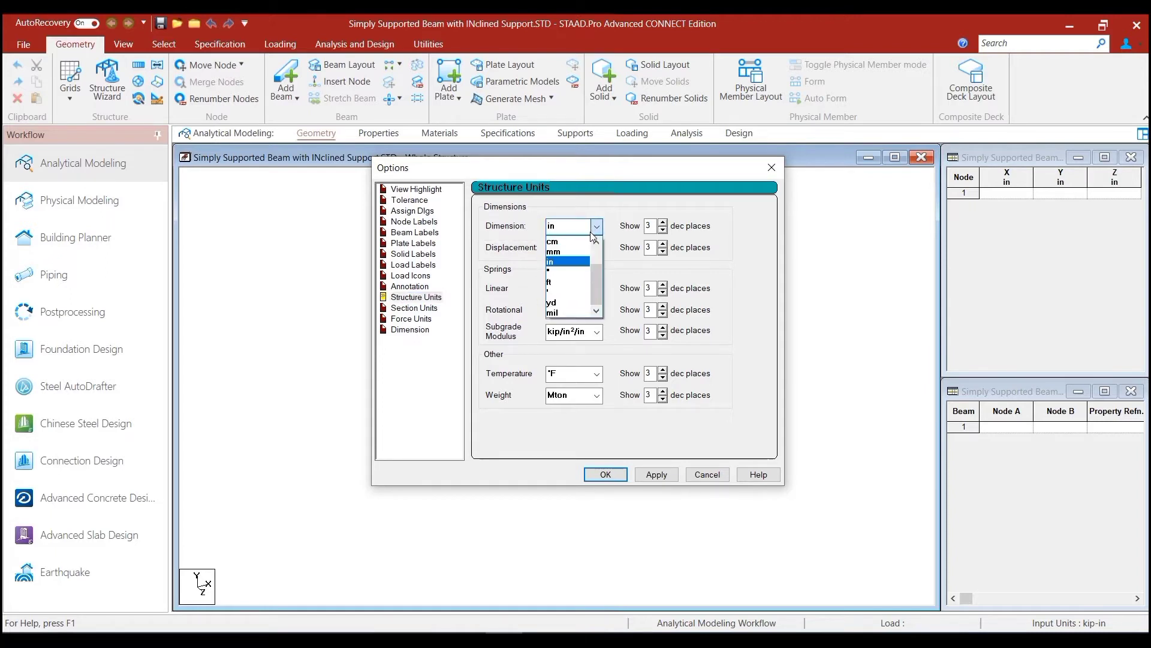
click(576, 283)
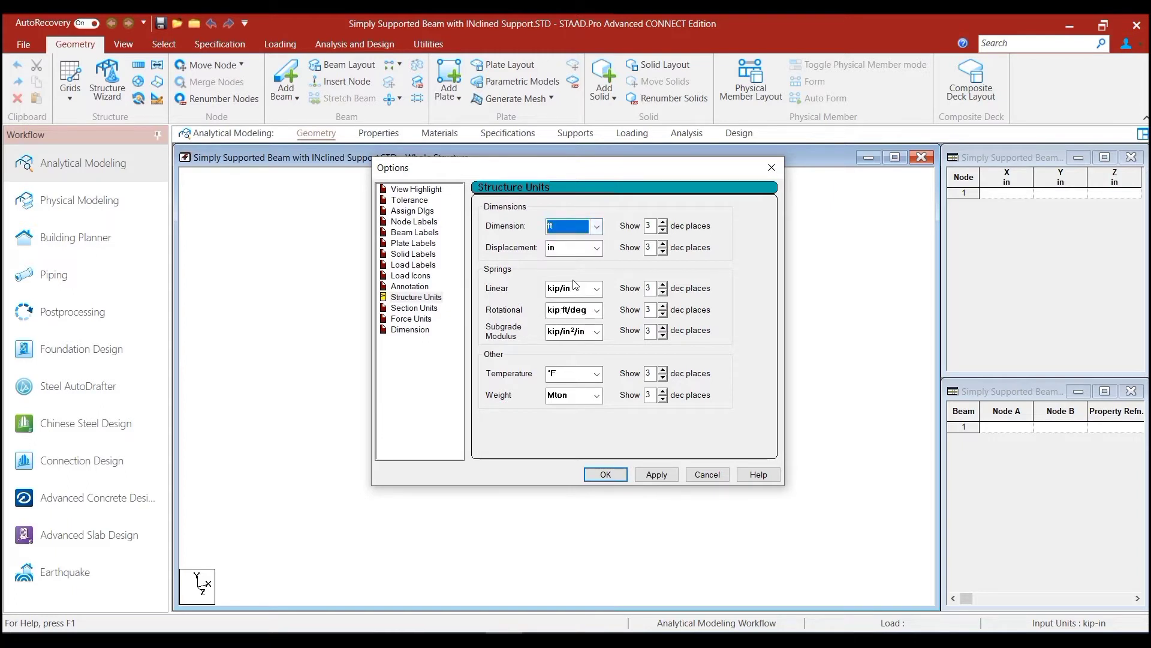
click(650, 474)
click(611, 478)
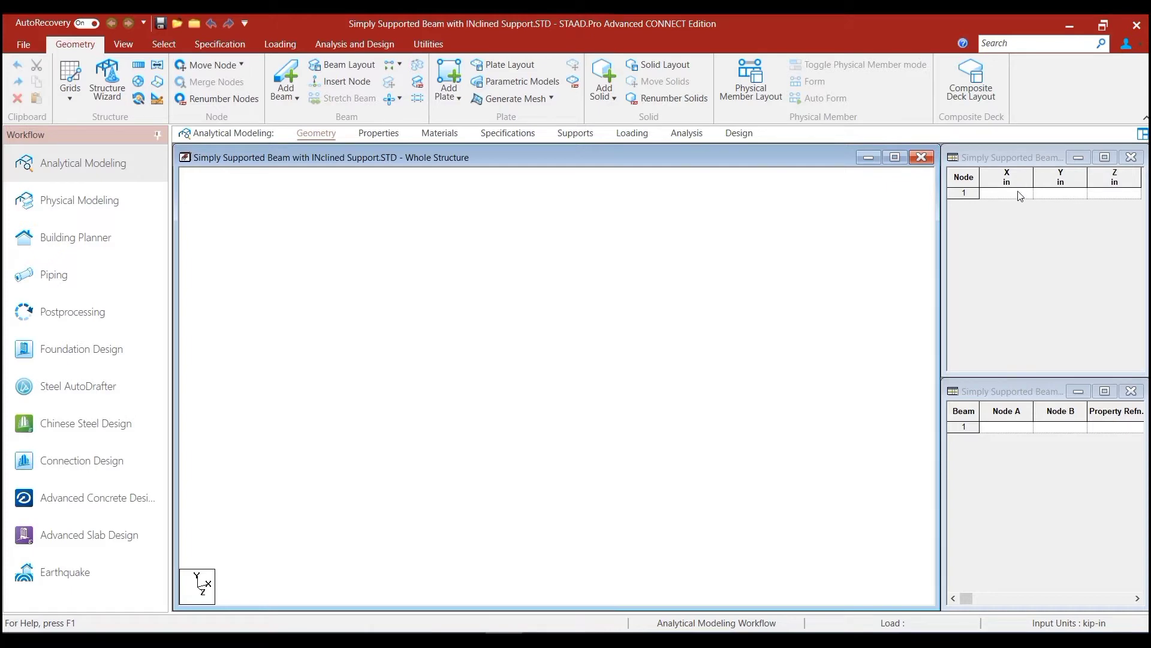
click(379, 133)
Enter nodes 1 and 2 at X = 0 and 4 ft, leaving Y and Z zero
click(317, 134)
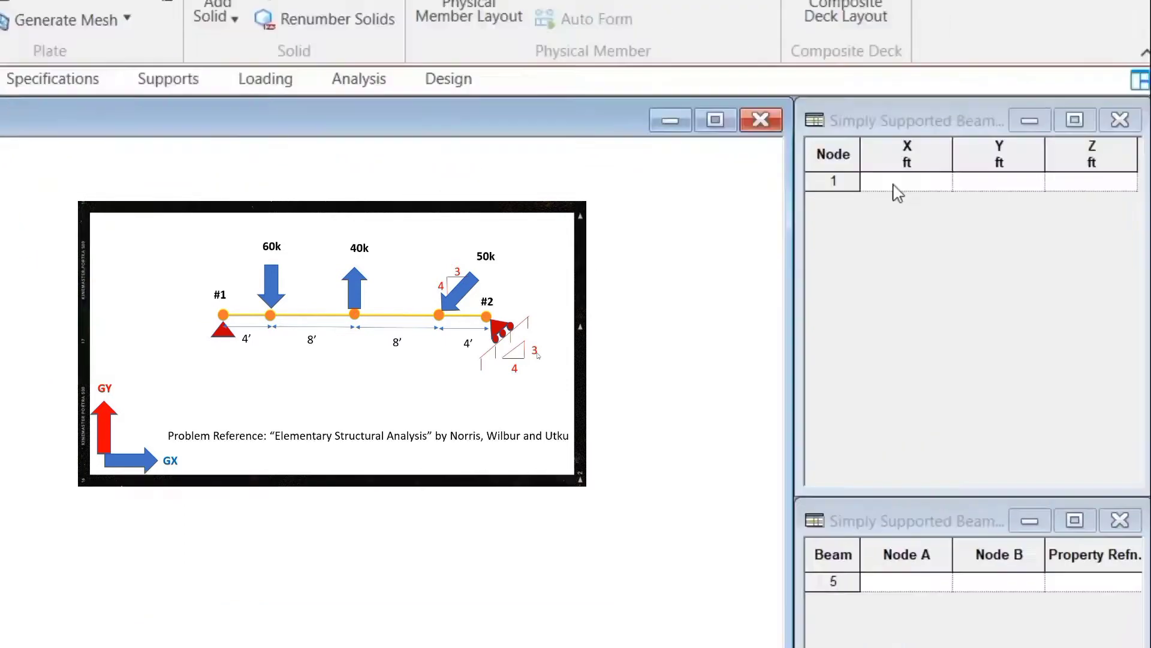
click(1003, 194)
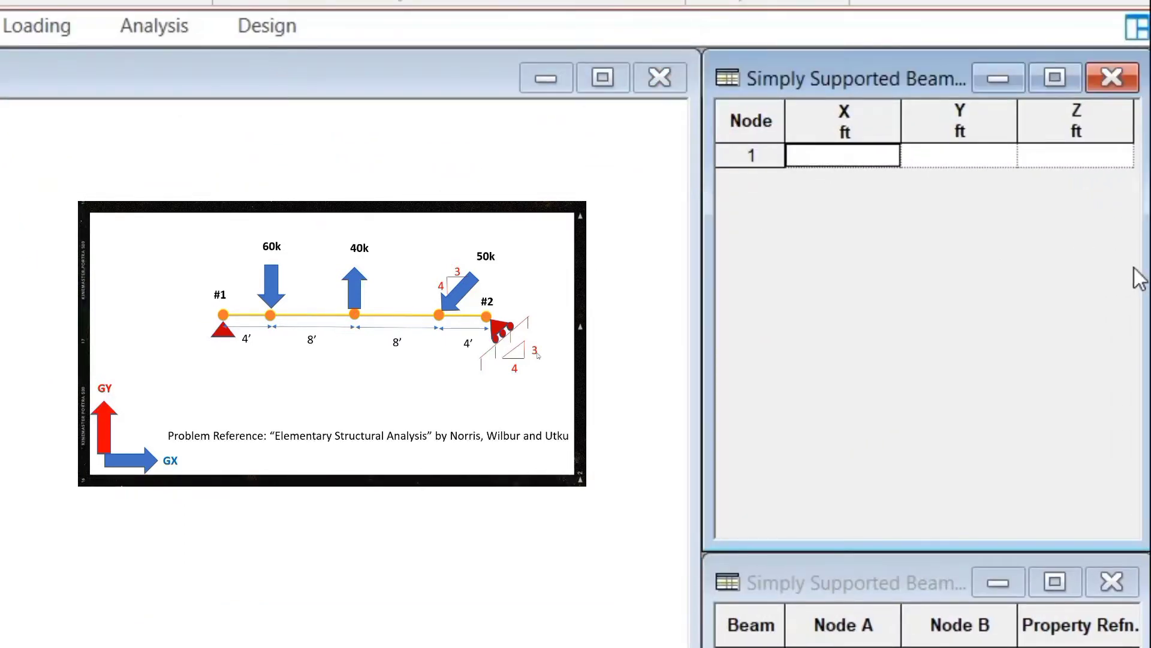
text(0)
key(Tab)
key(Tab)
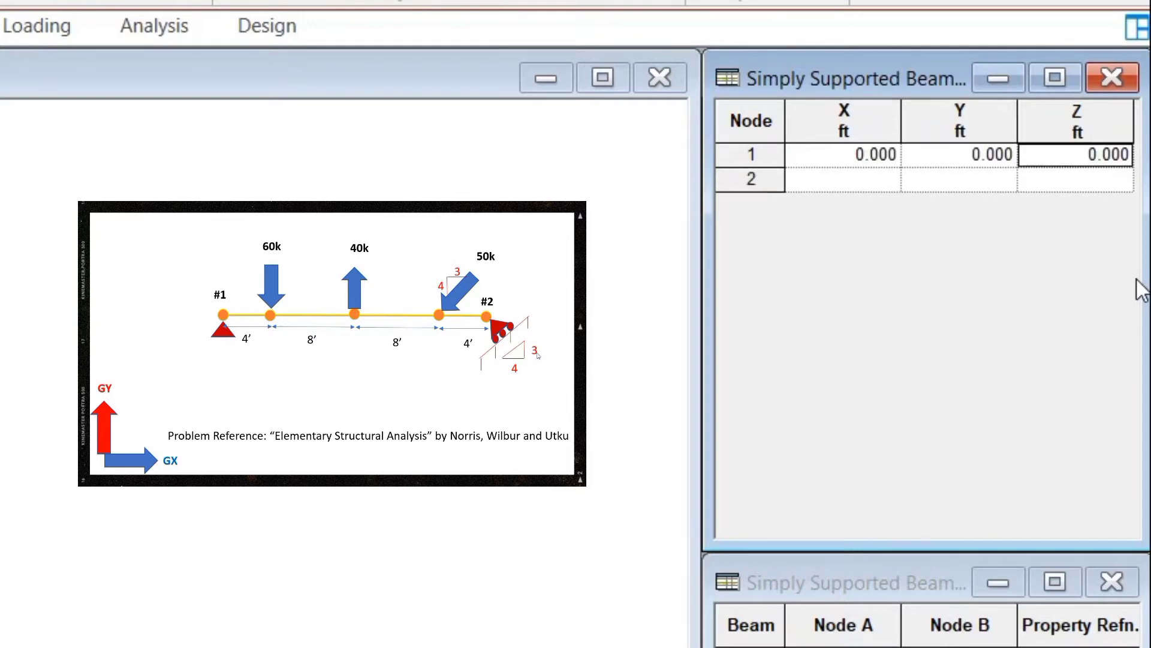
key(Tab)
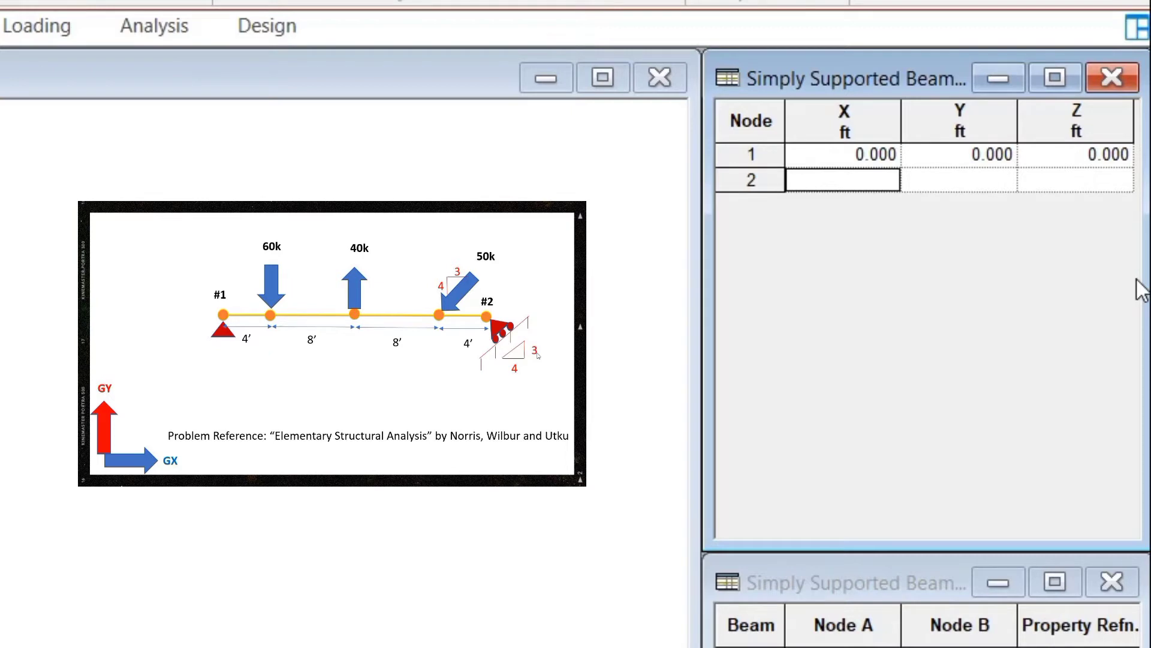
text(4)
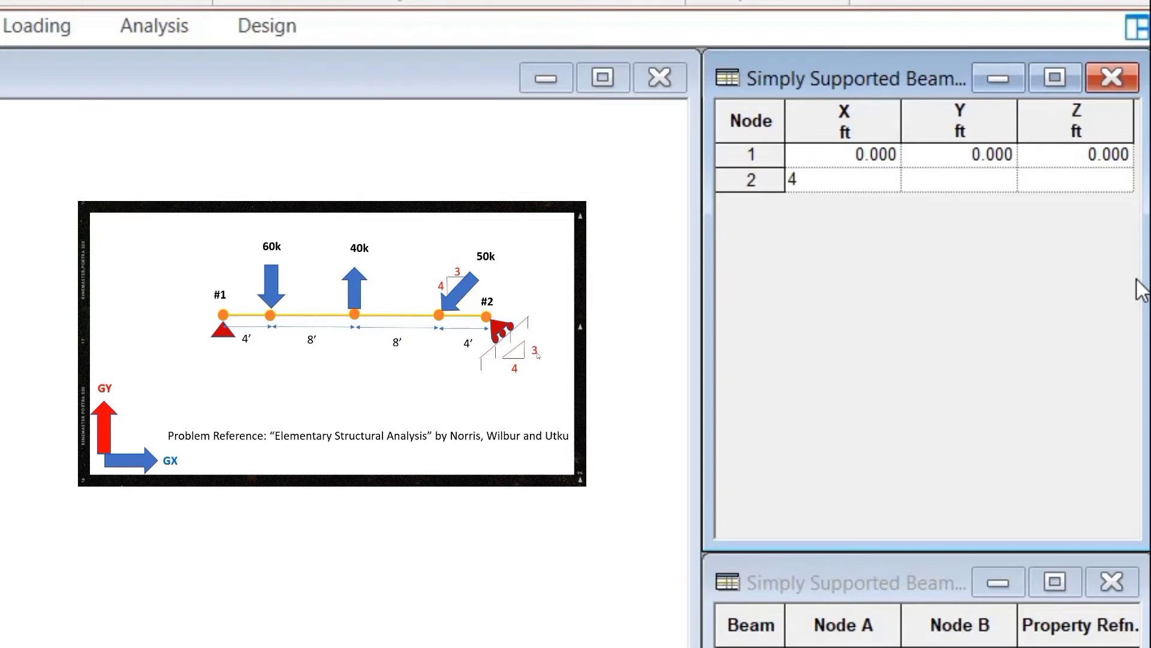
key(Tab)
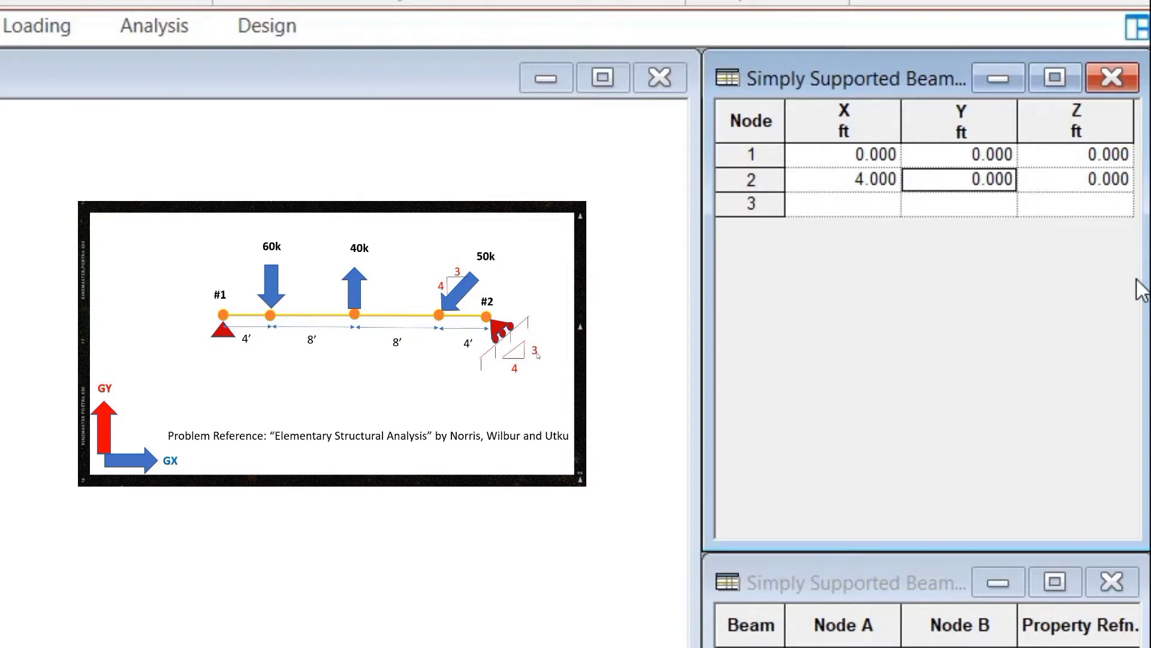
Enter nodes 3, 4 and 5 at X = 12, 20 and 24 ft
key(Tab)
key(Tab)
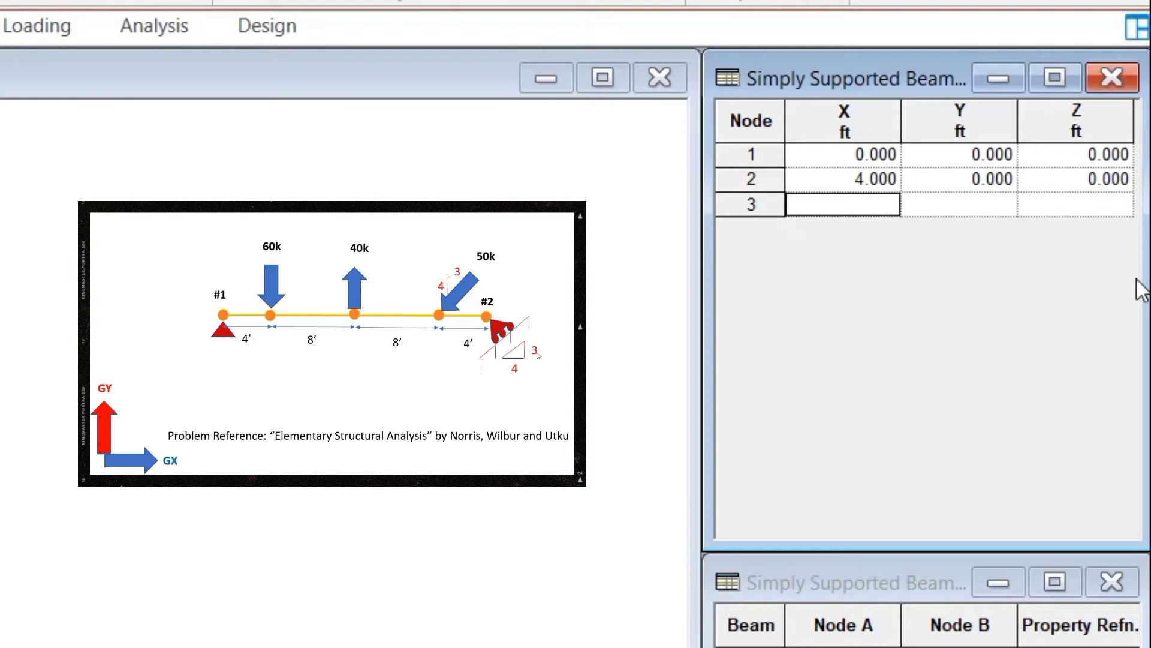
text(12)
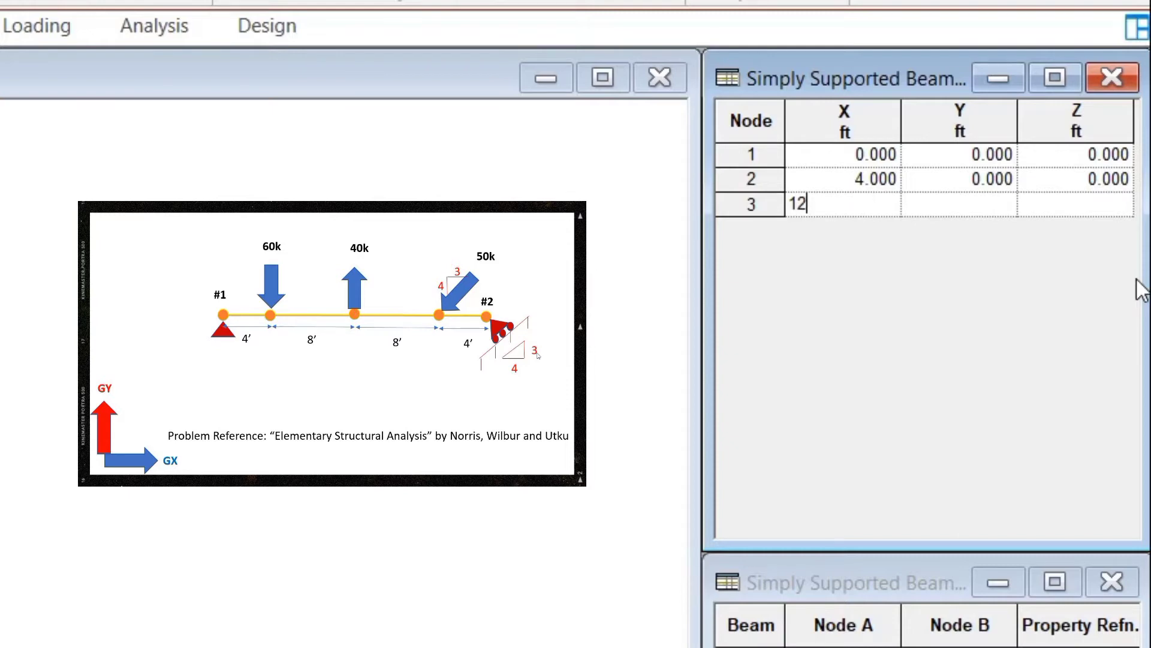
key(Tab)
key(Tab)
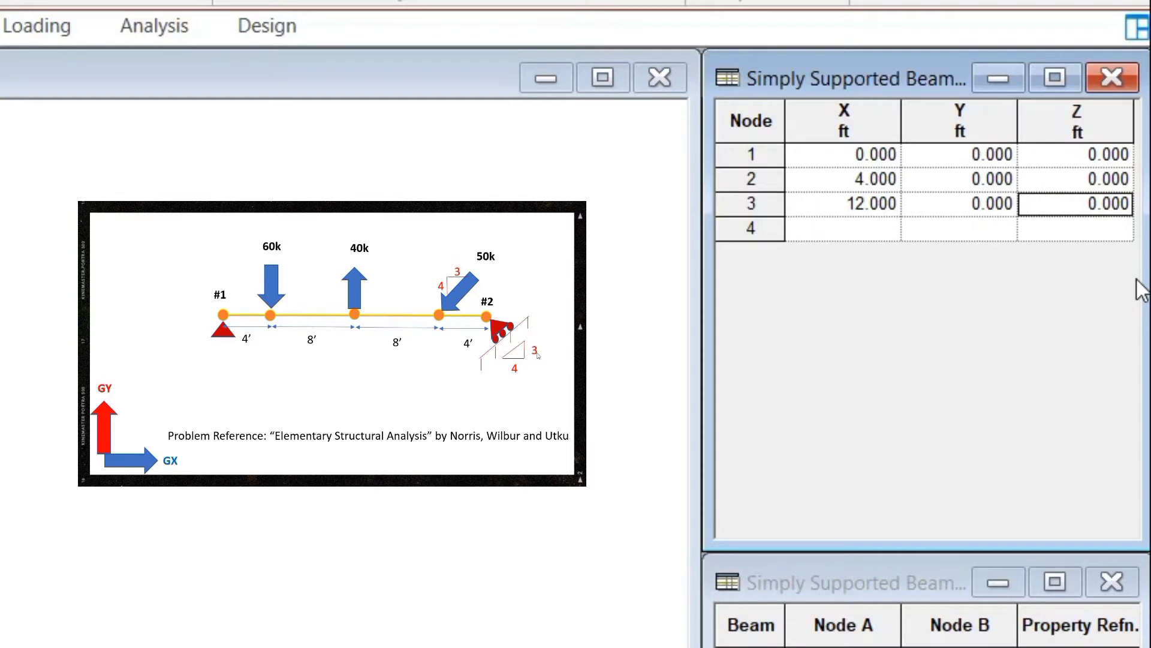
key(Tab)
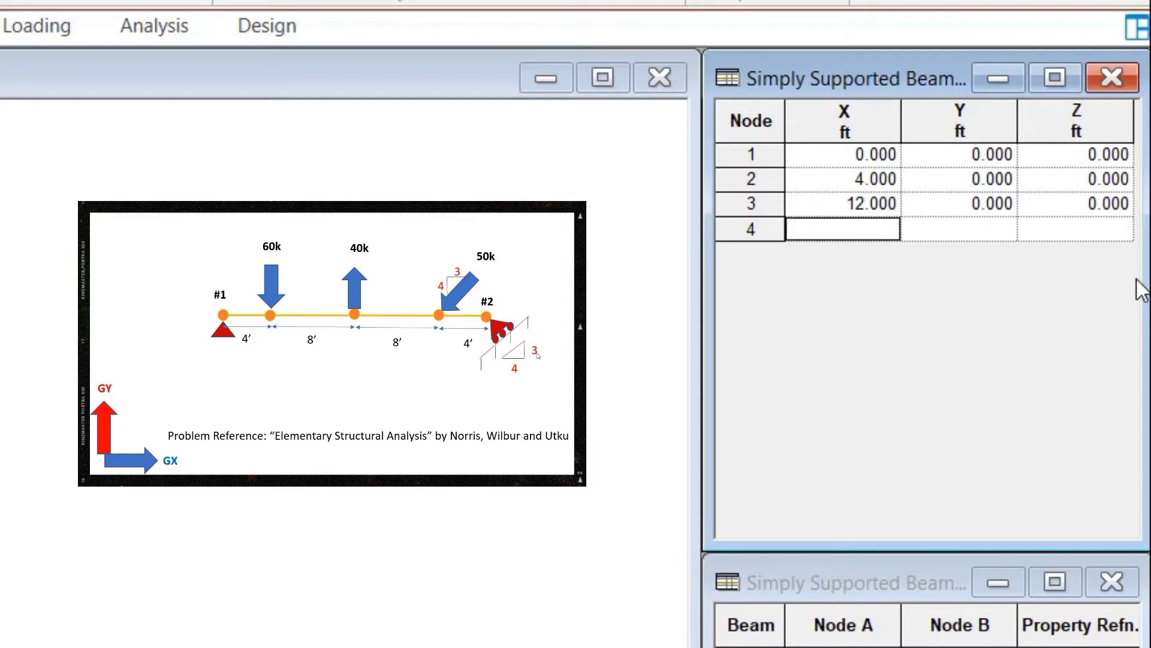
text(20)
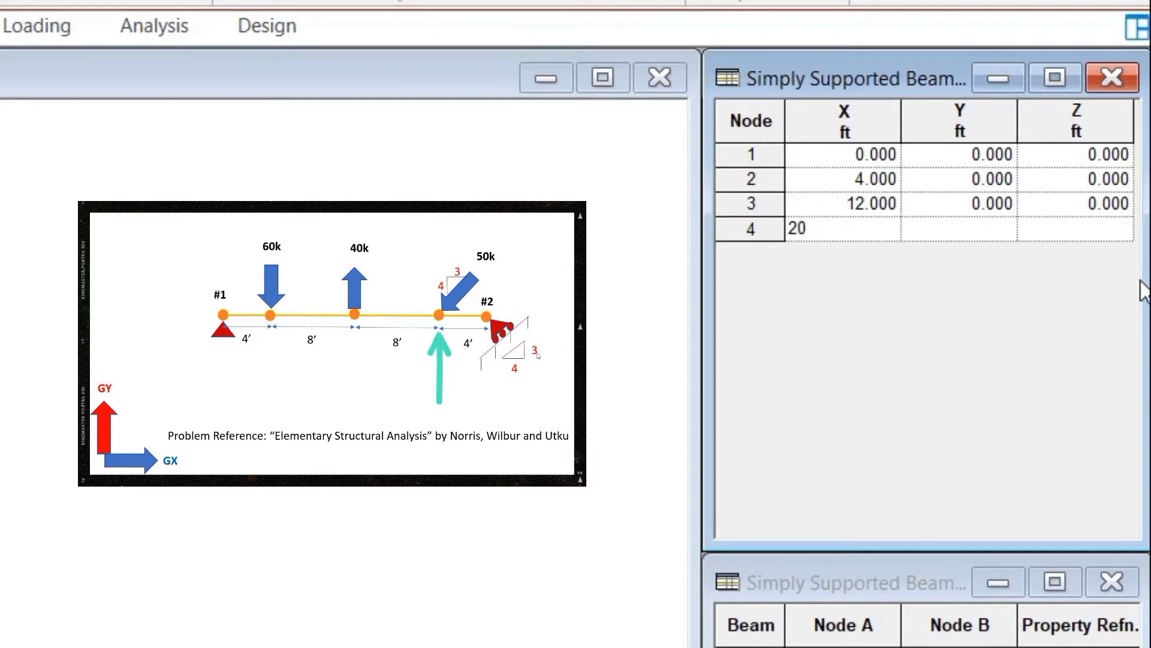
key(Tab)
key(Tab)
key(Tab)
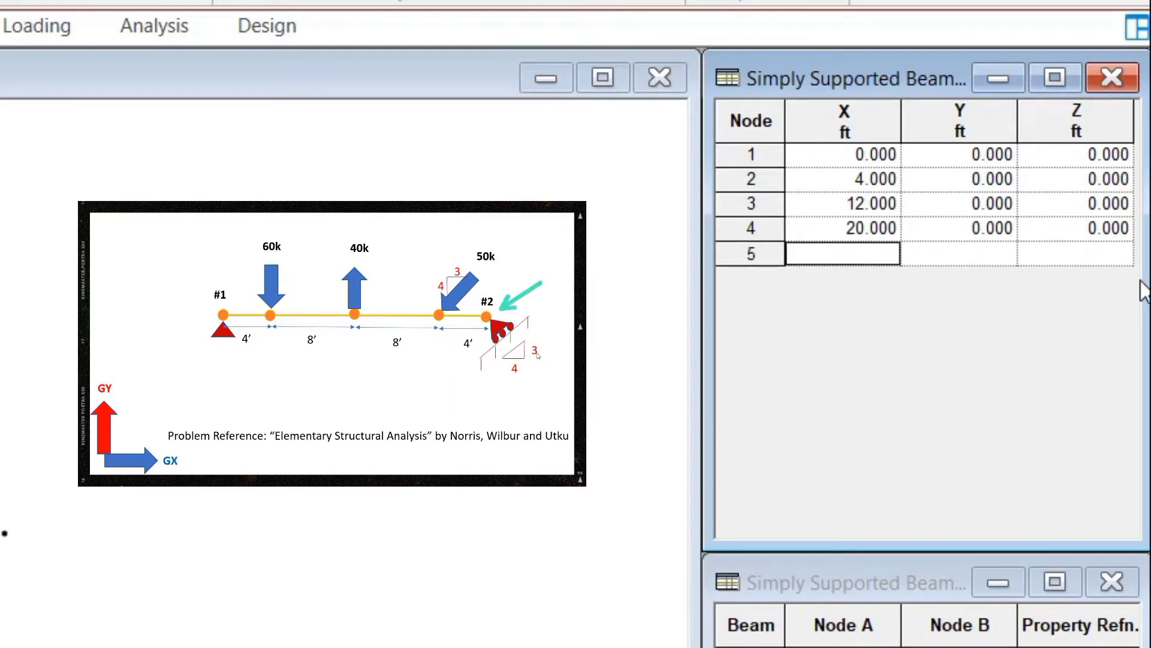
text(24)
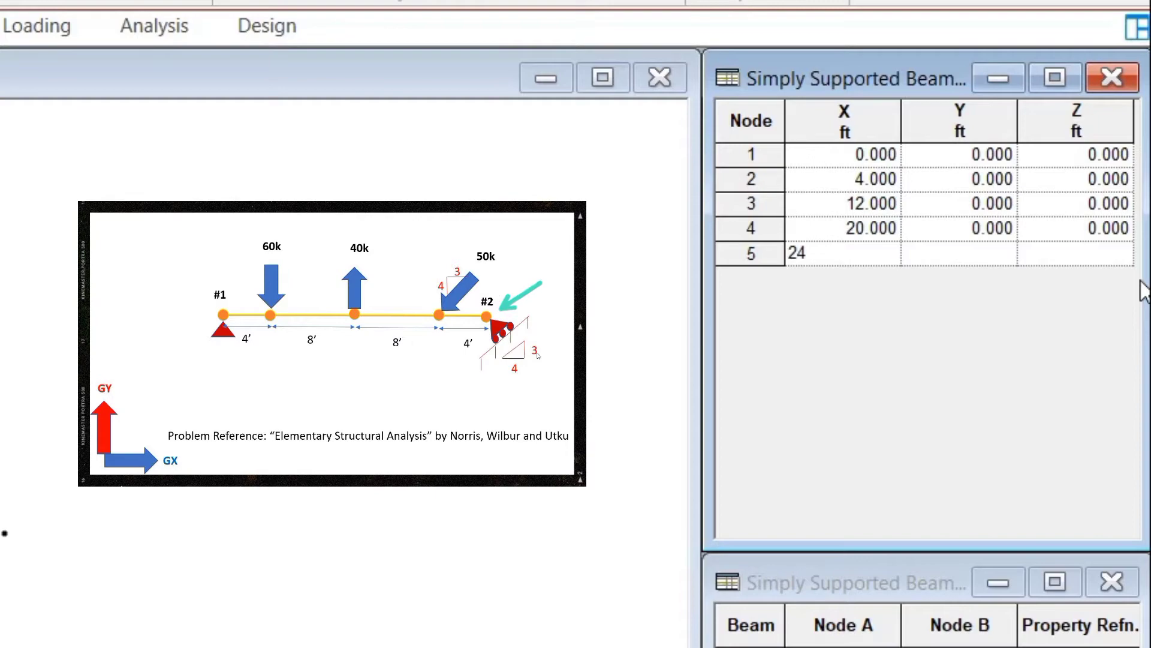
key(Tab)
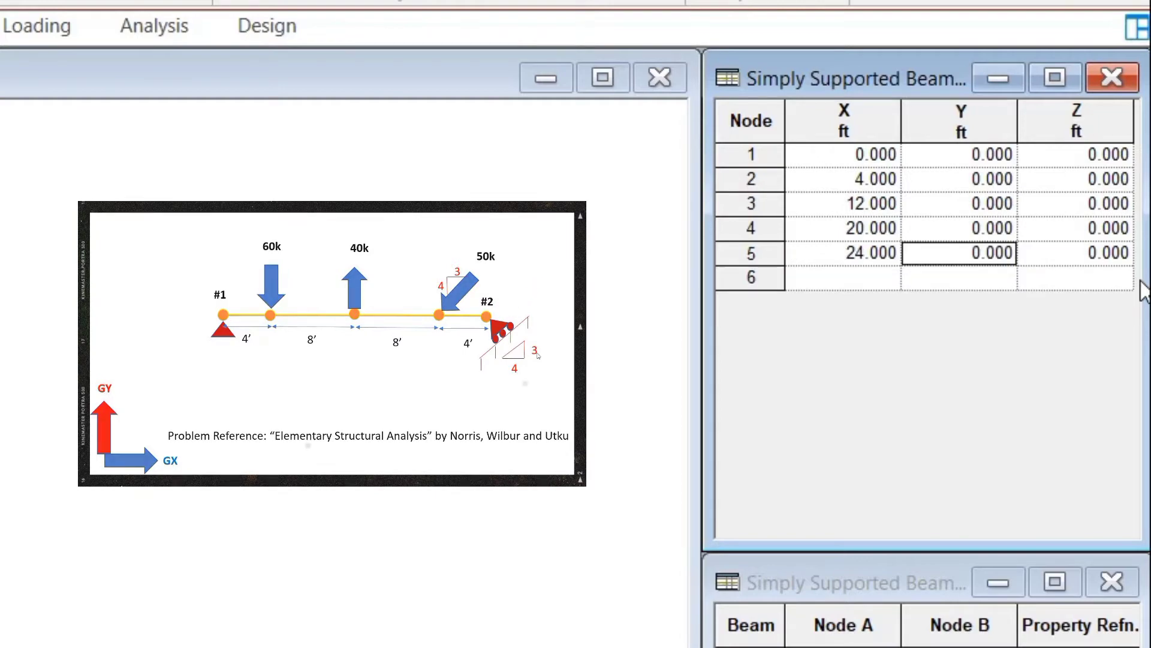
key(Tab)
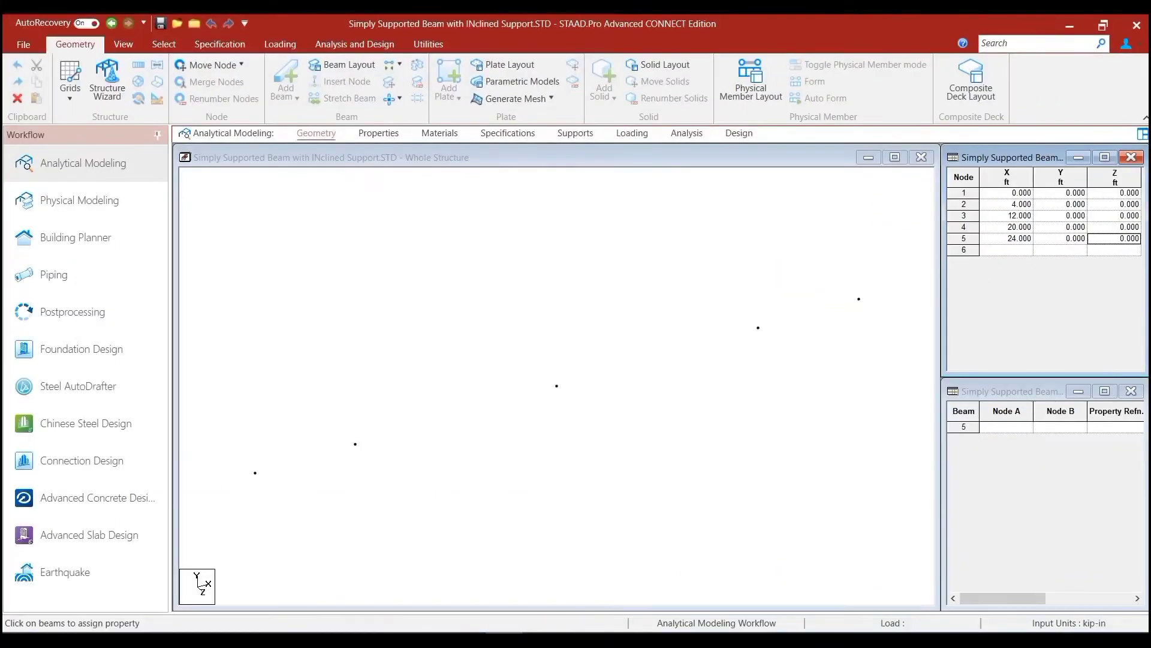
Draw beams 1–4 linking nodes 1-2, 2-3, 3-4 and 4-5 with Add Beam
click(327, 282)
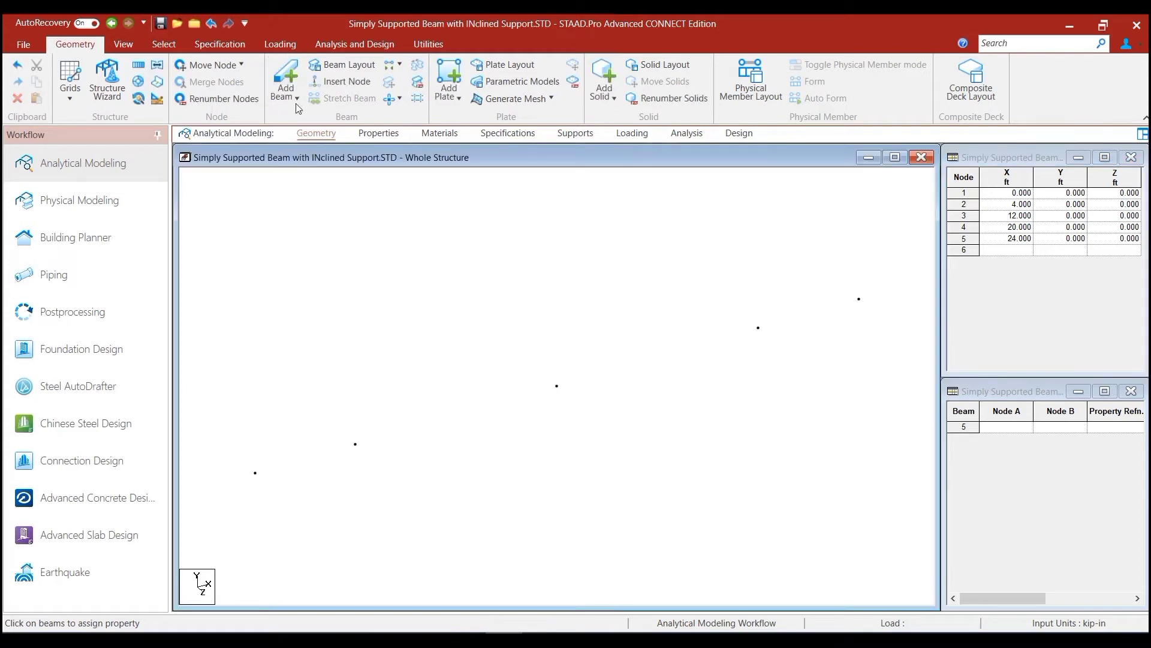
click(285, 84)
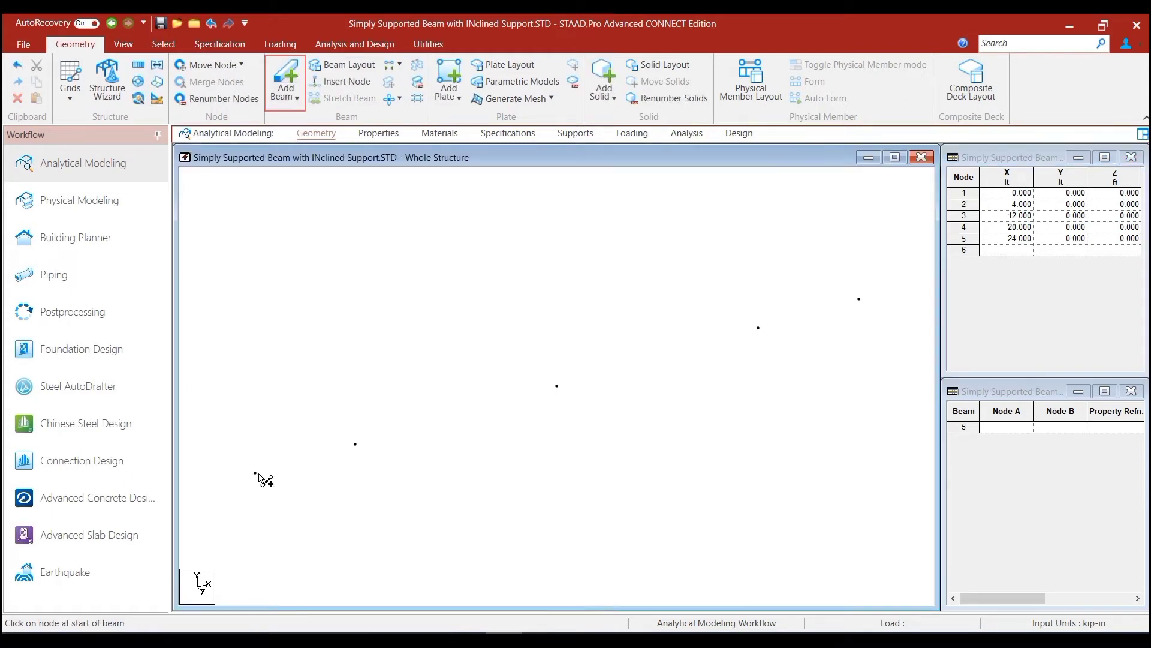
drag(256, 474, 860, 299)
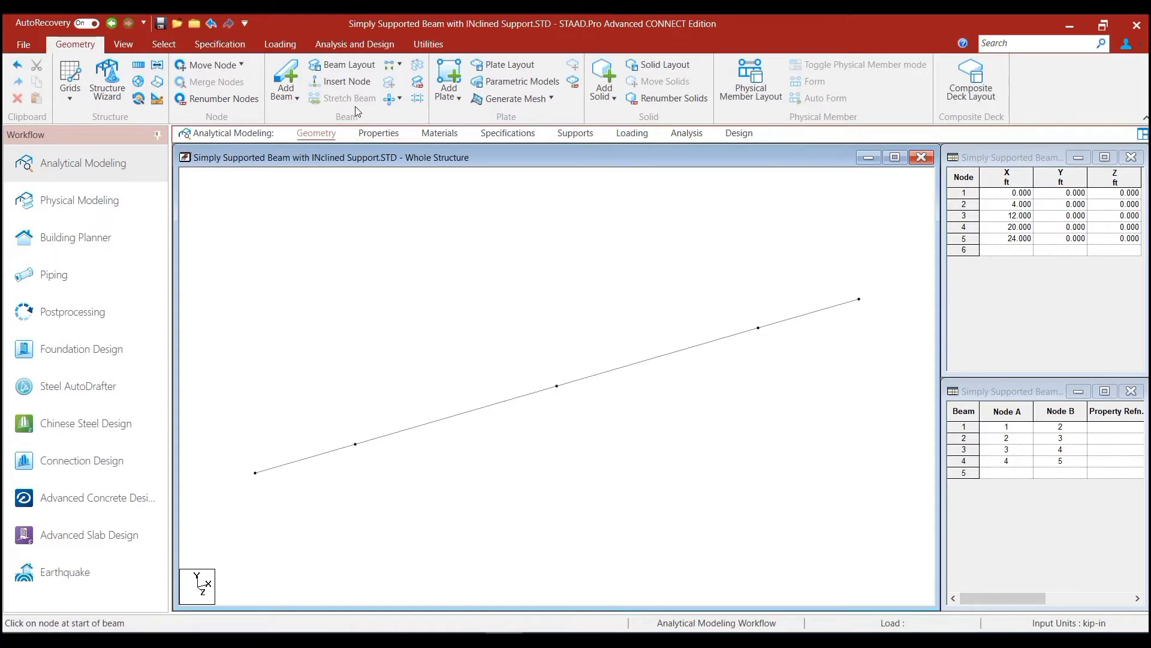
Add a W21X223 steel section from the database and assign it to all beams in view
click(379, 133)
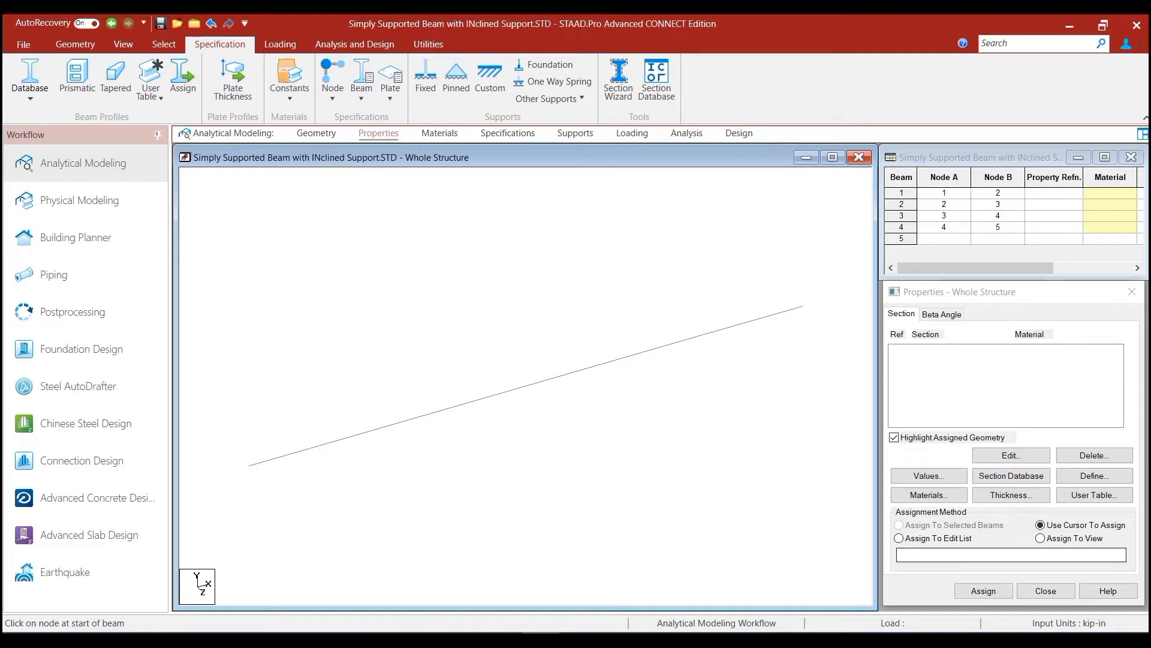
click(1034, 480)
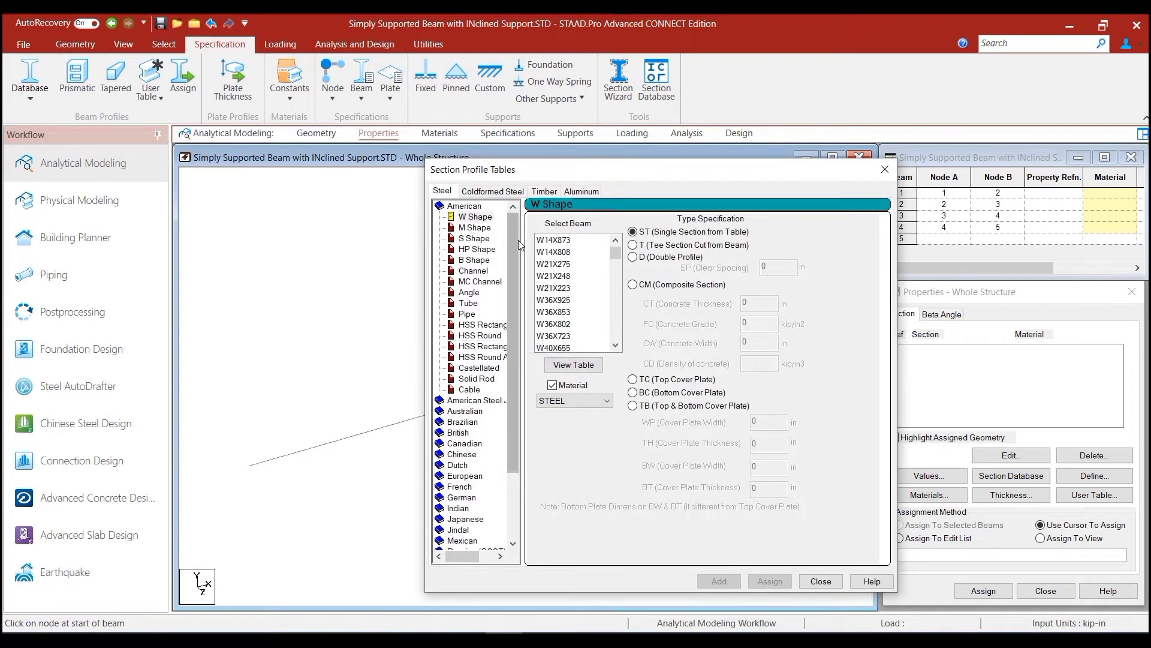
click(567, 289)
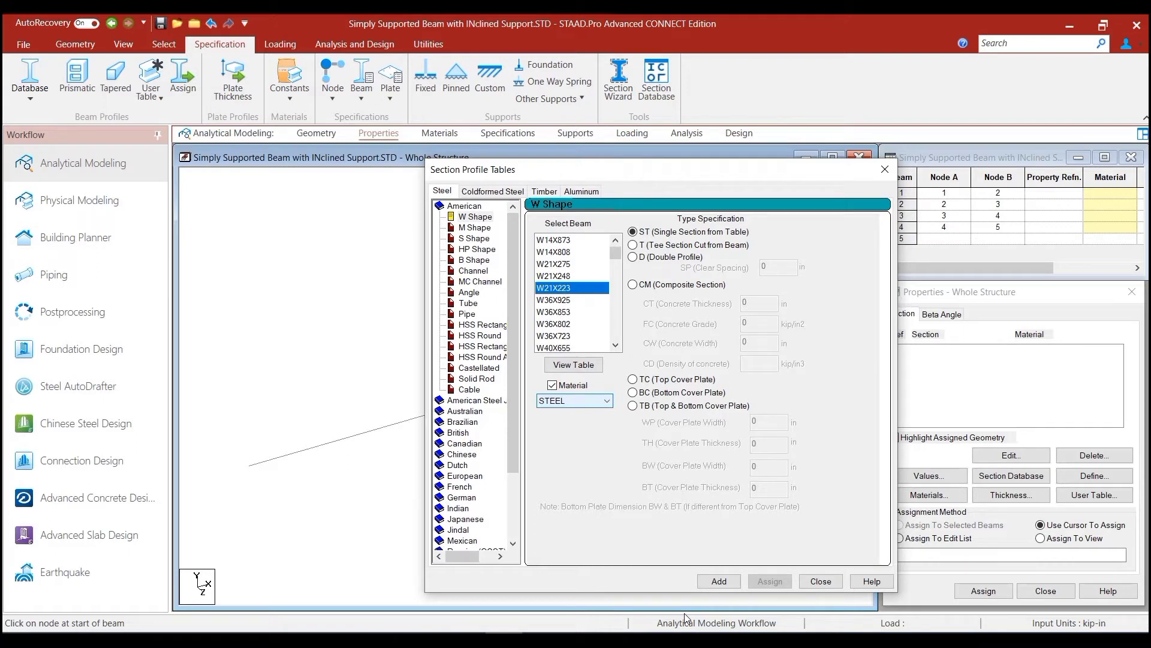
click(720, 581)
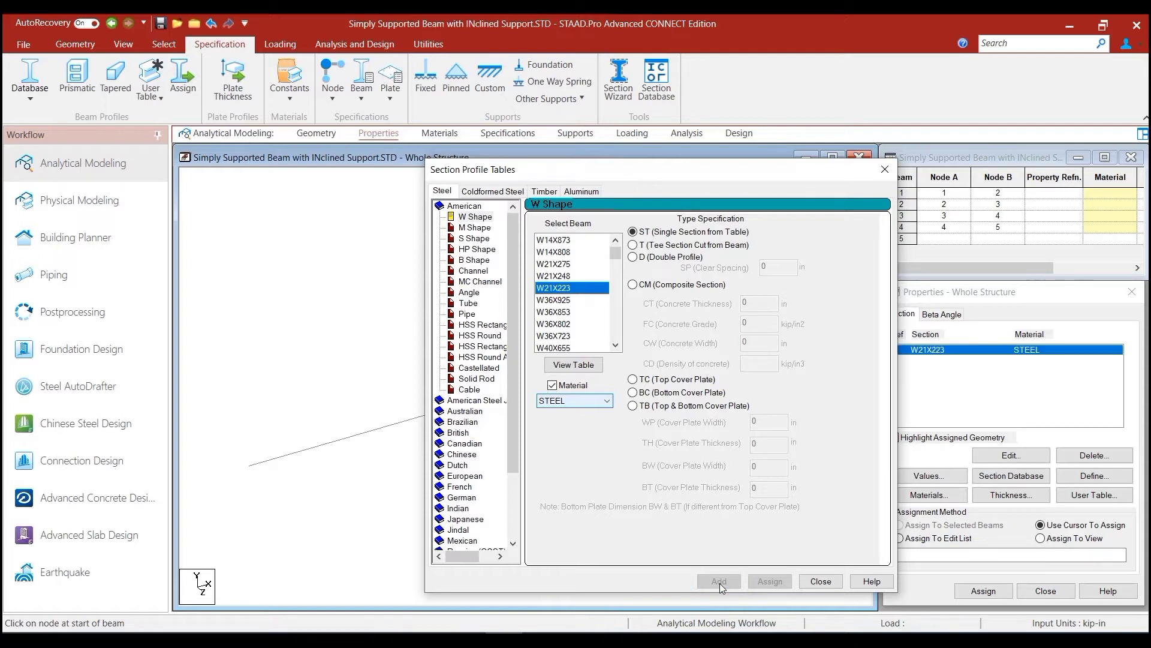
click(828, 581)
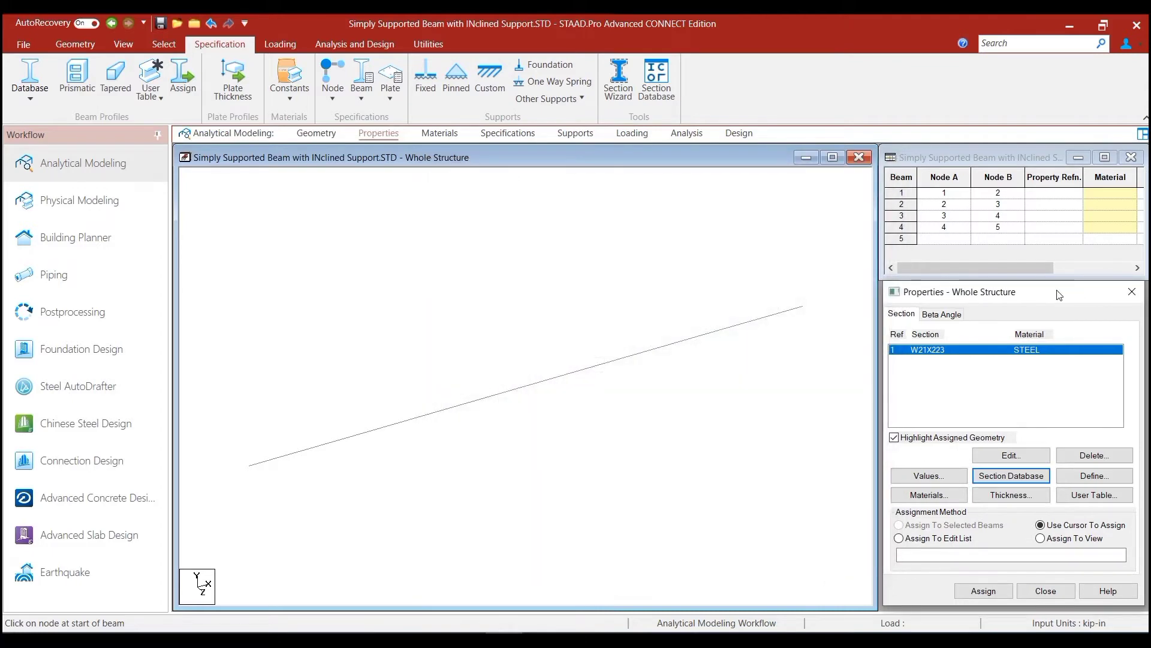
click(1067, 540)
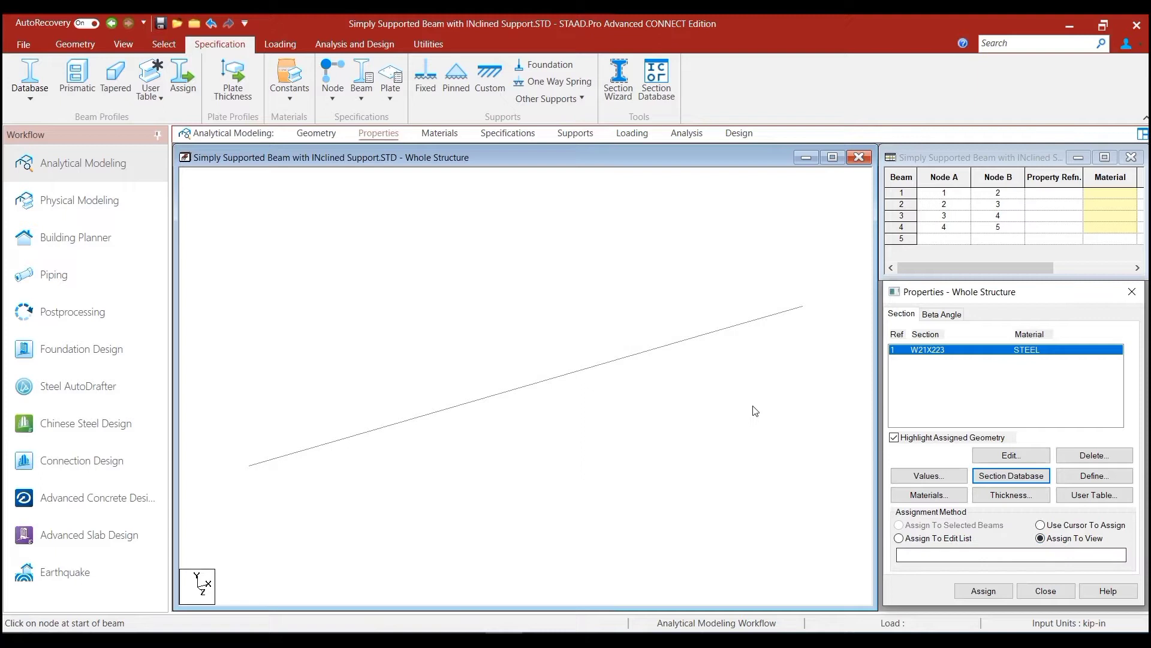
click(990, 594)
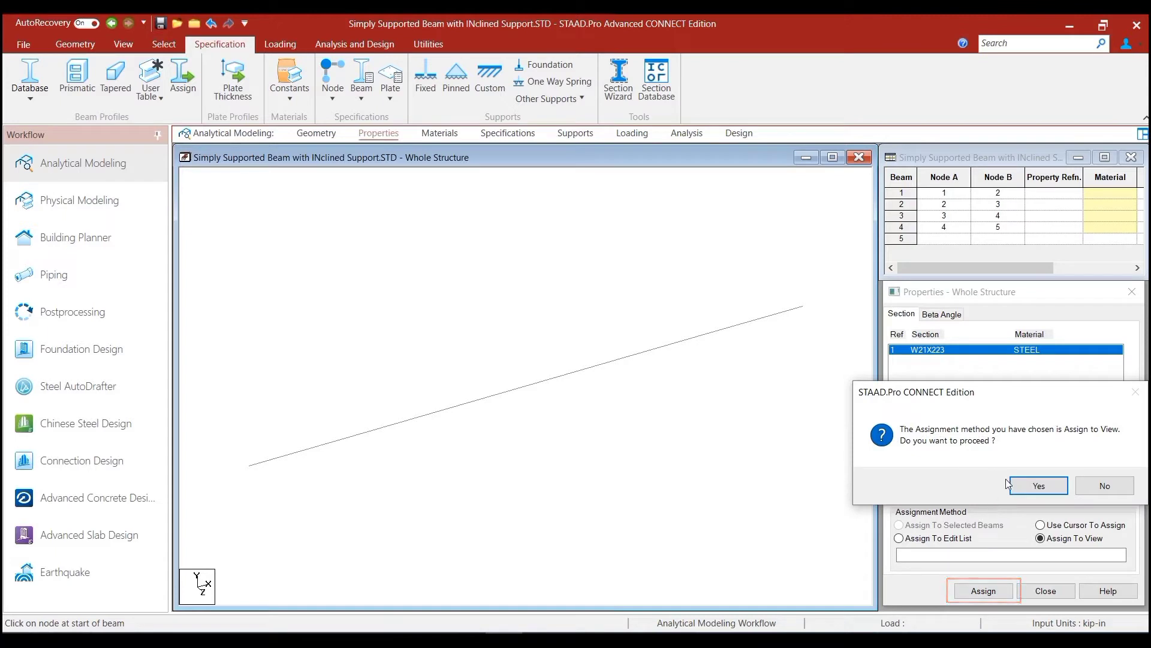
click(1038, 486)
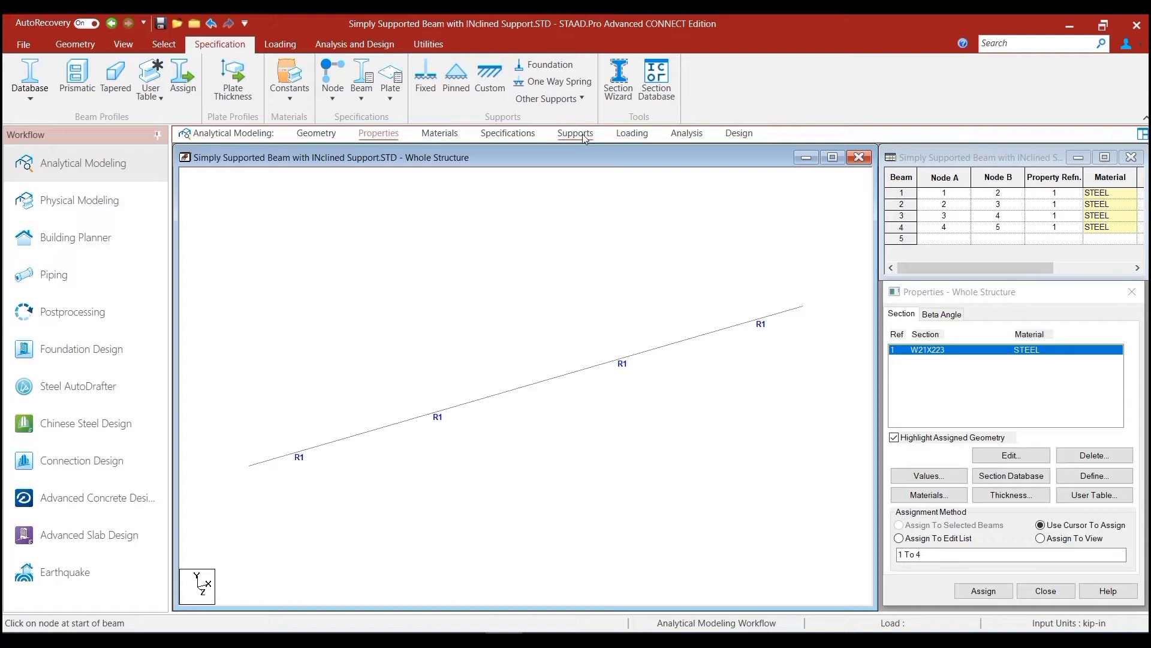
Create a pinned support, Support2, and assign it to node 1
click(585, 134)
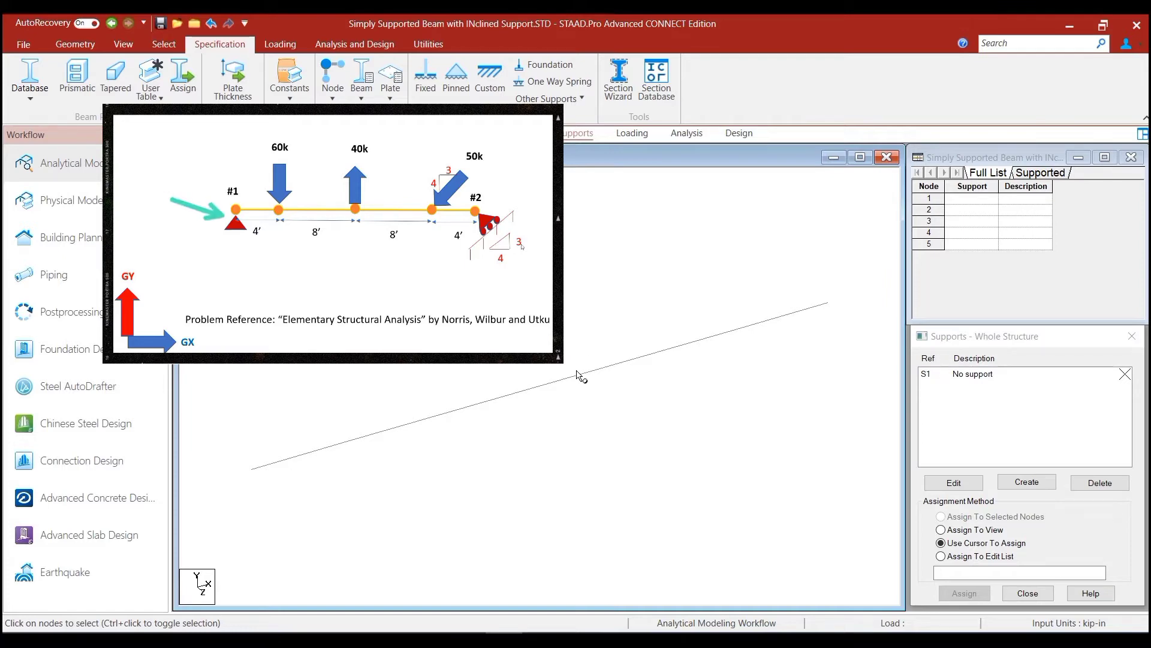
click(1031, 486)
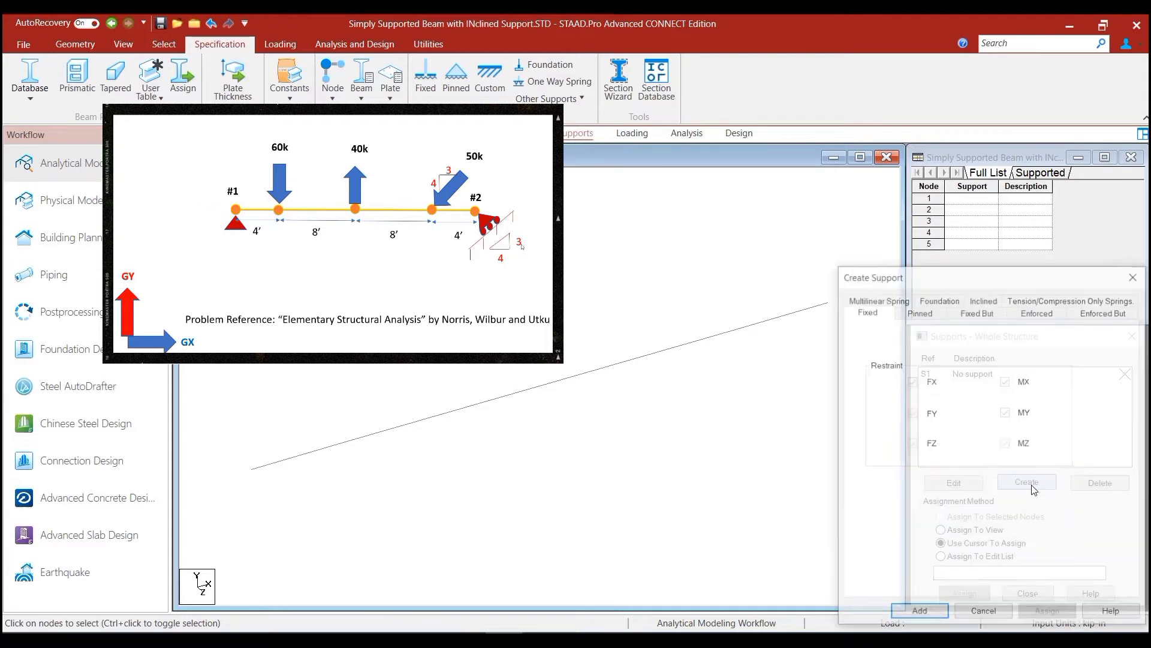
click(930, 313)
click(918, 613)
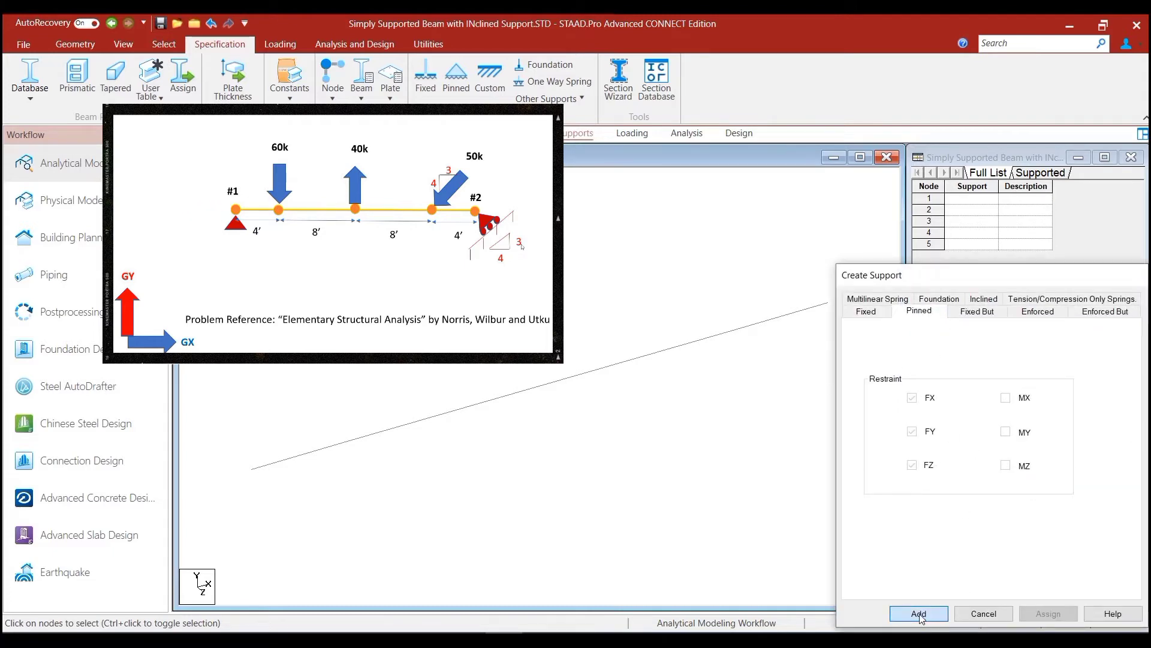
click(986, 386)
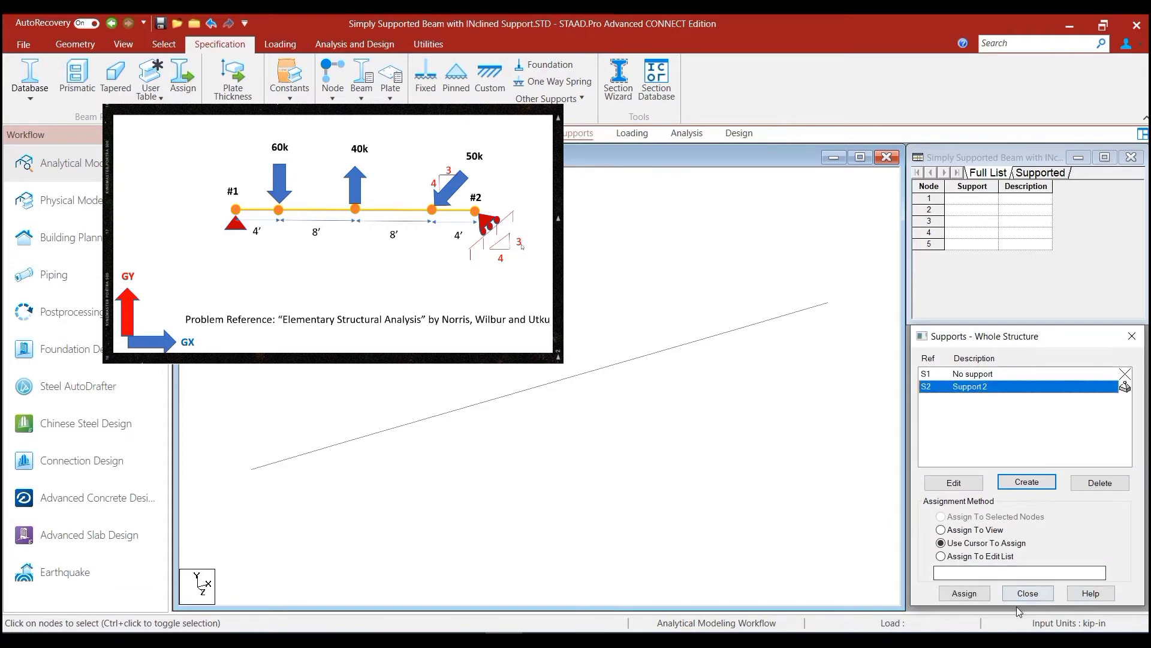
click(977, 597)
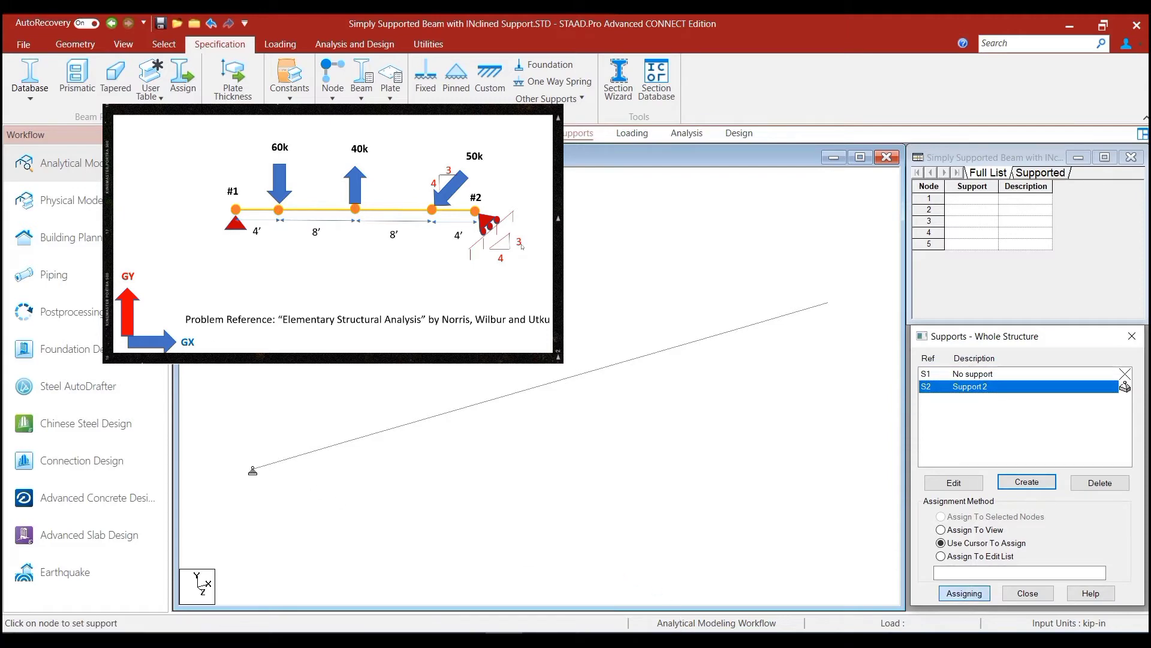
click(253, 472)
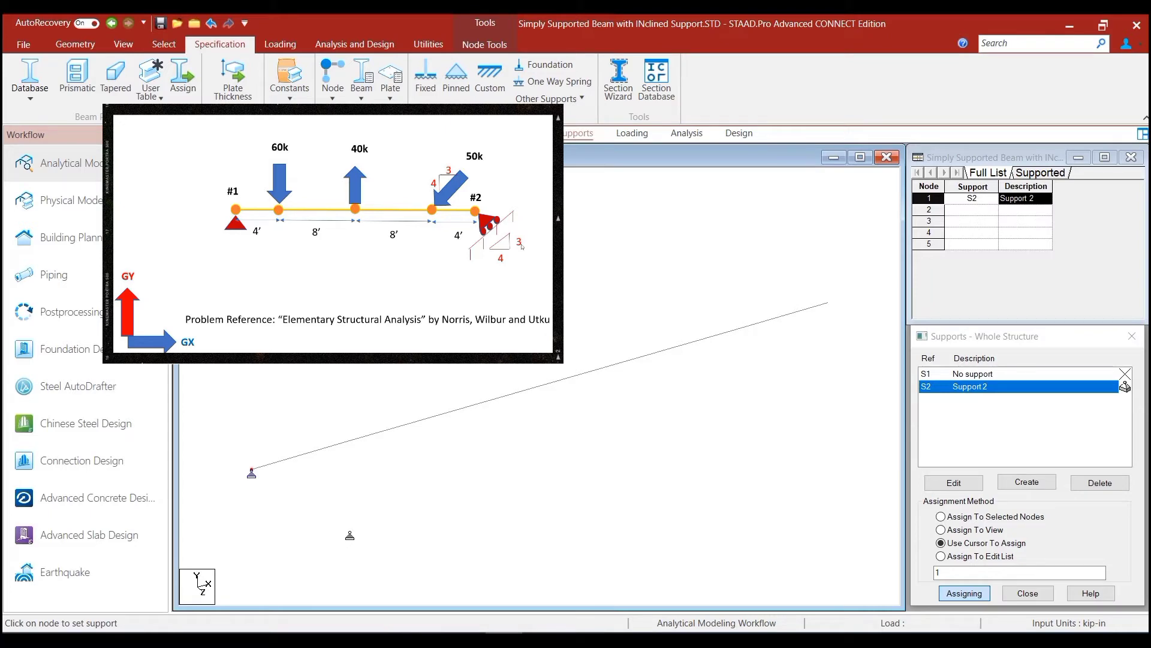
key(shift+k)
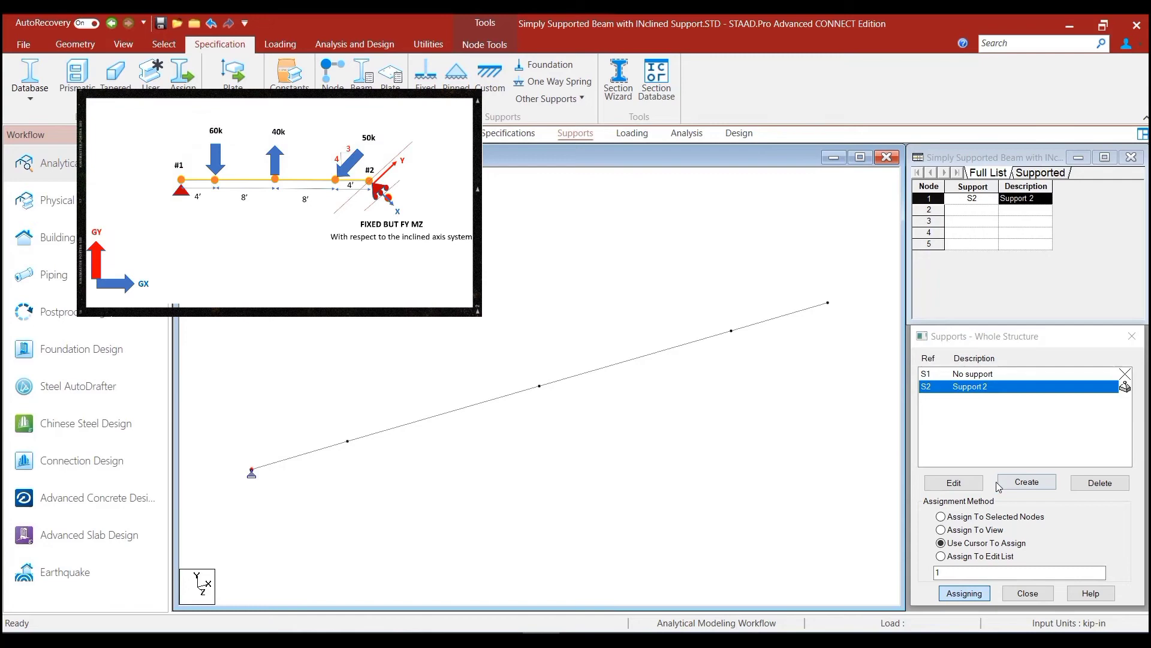
Define an inclined Fixed But support at reference X 36, Y -48, Z 0, releasing FY and MZ
click(1026, 483)
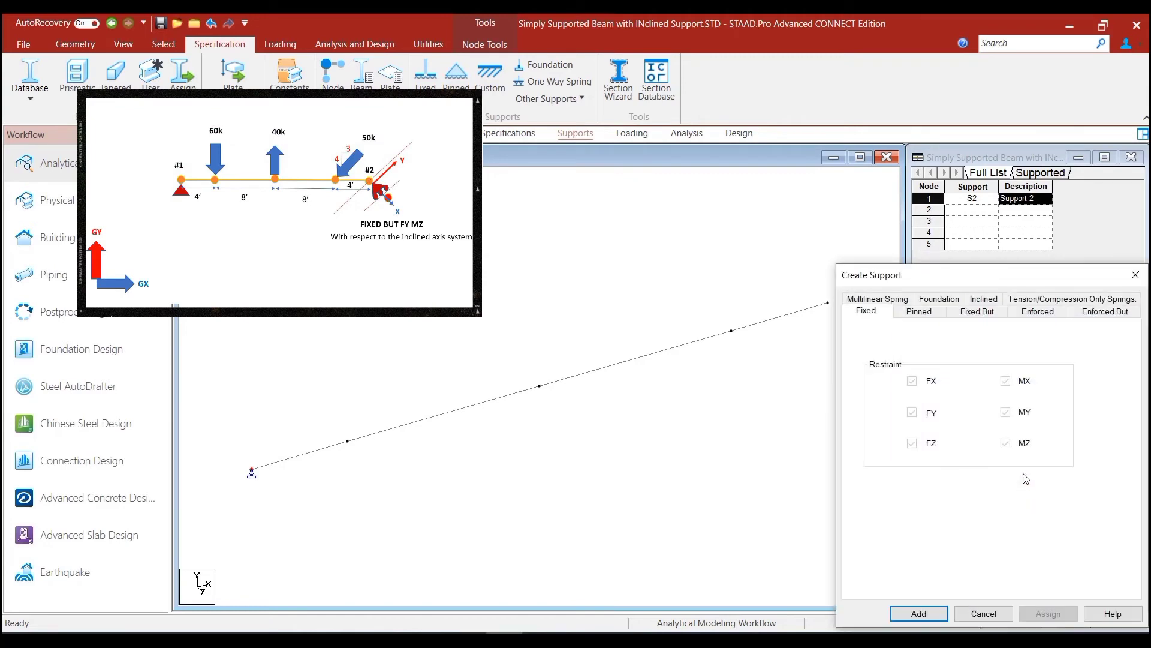
drag(1020, 287, 679, 174)
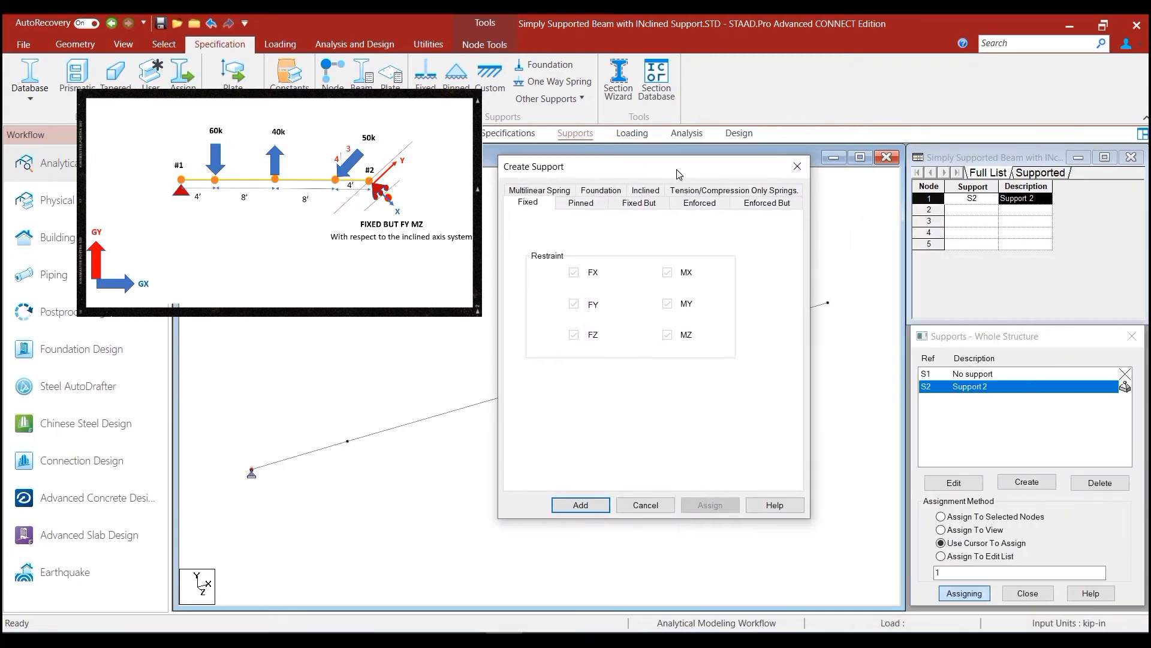
click(644, 191)
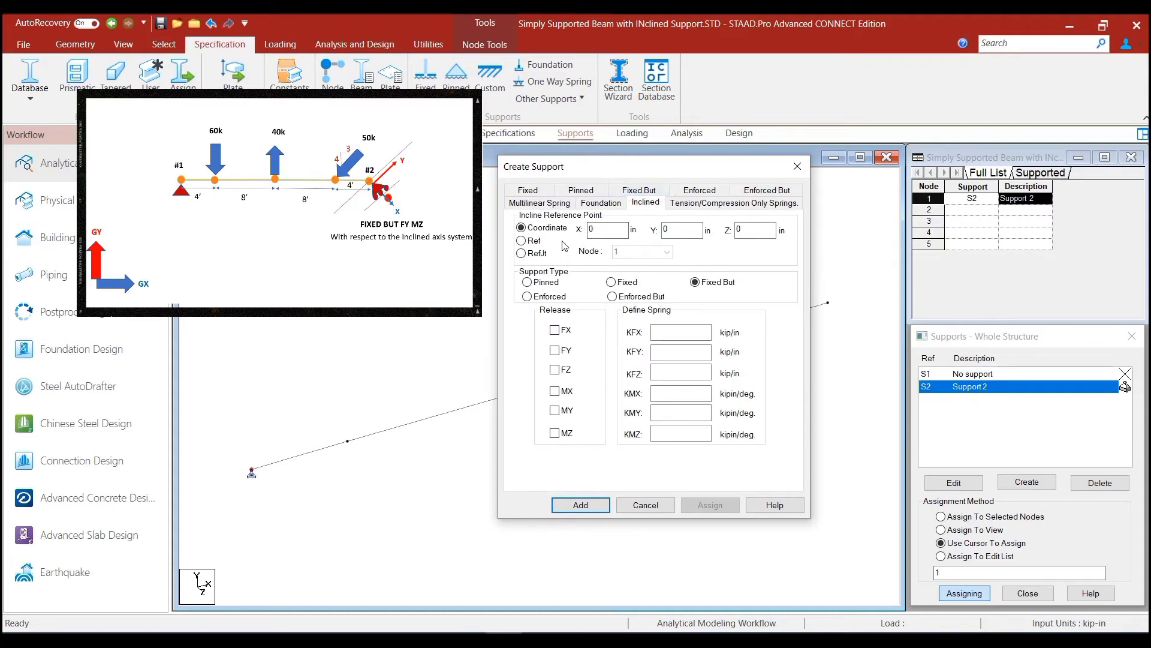
drag(604, 232, 587, 229)
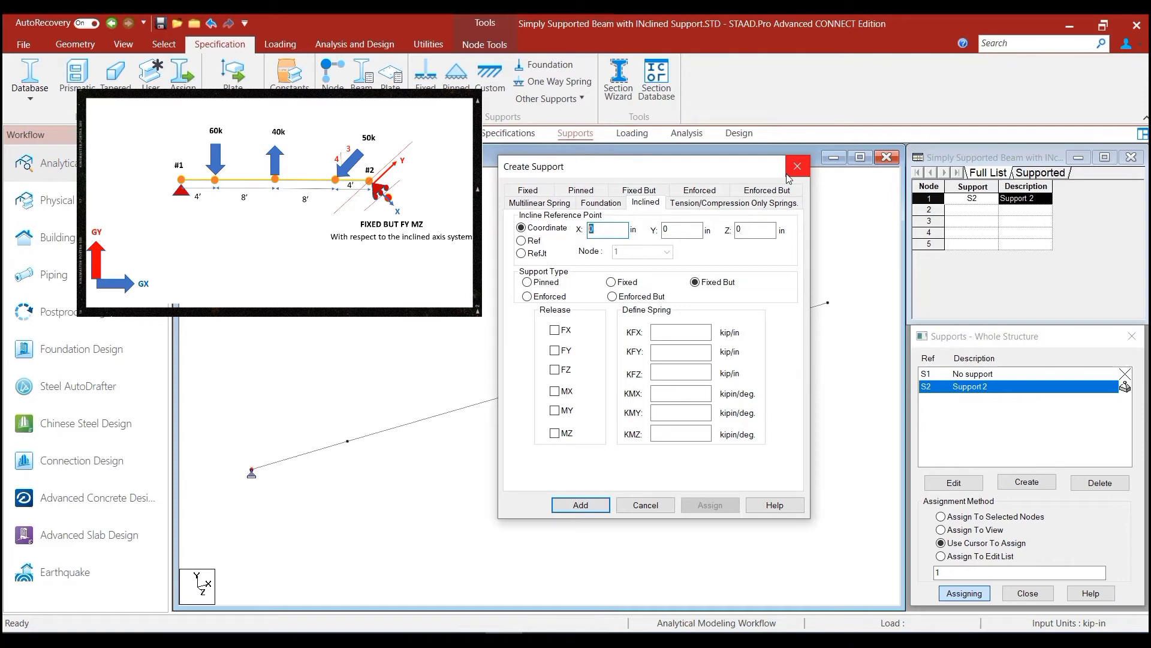
text(36)
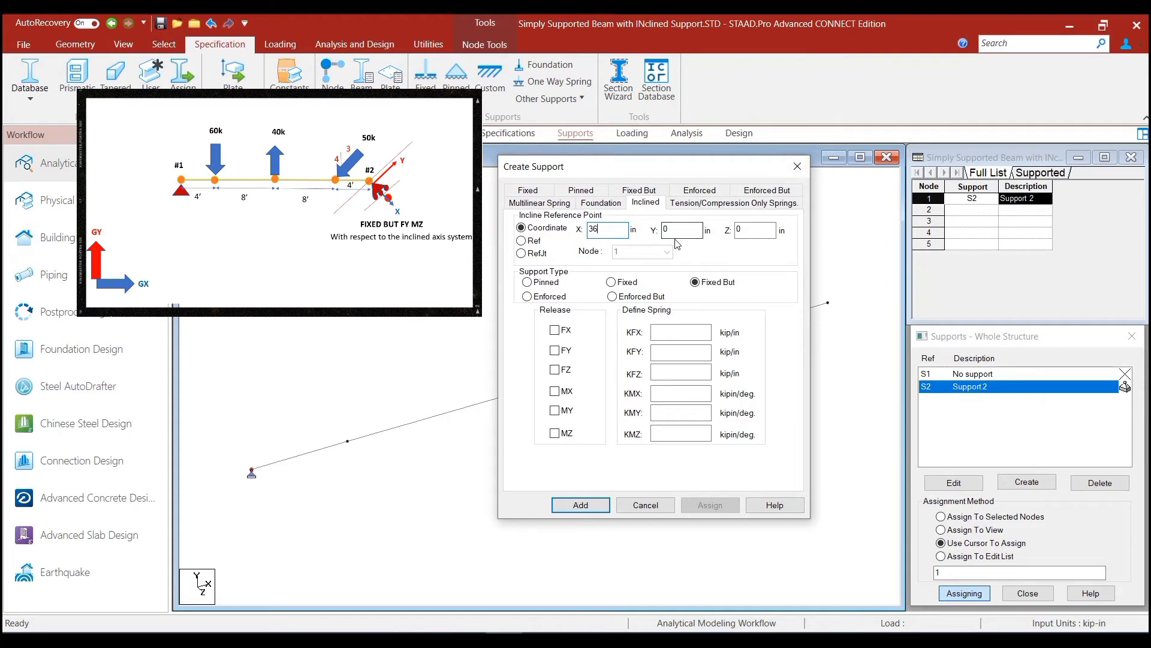
drag(677, 230, 659, 230)
text(-48)
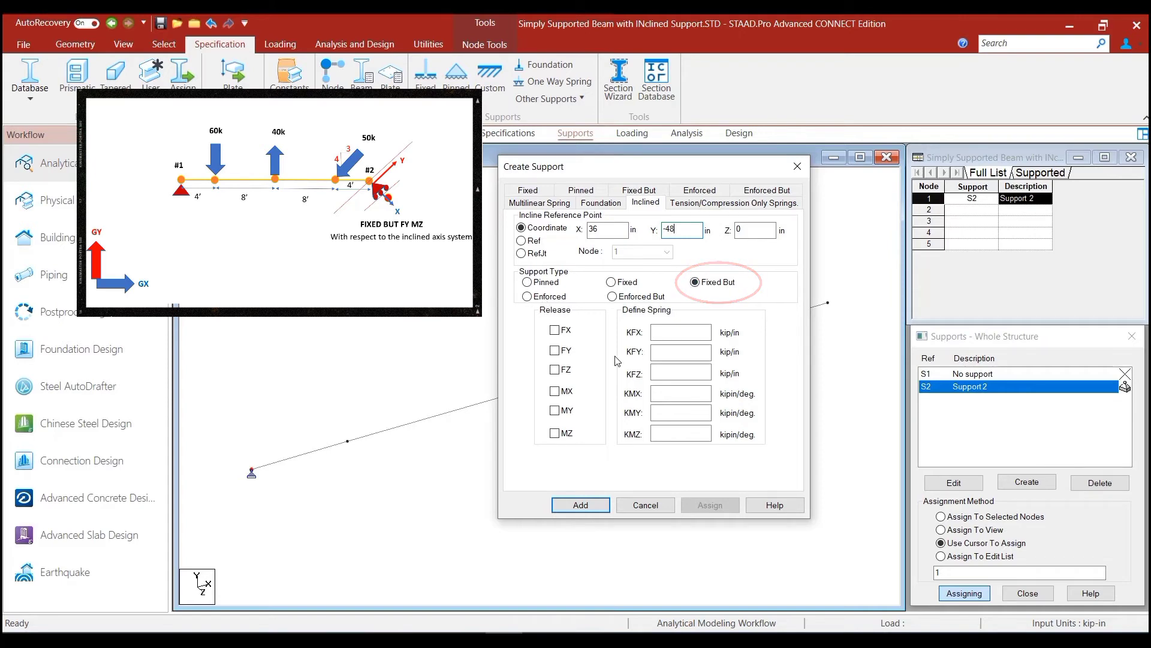
click(556, 353)
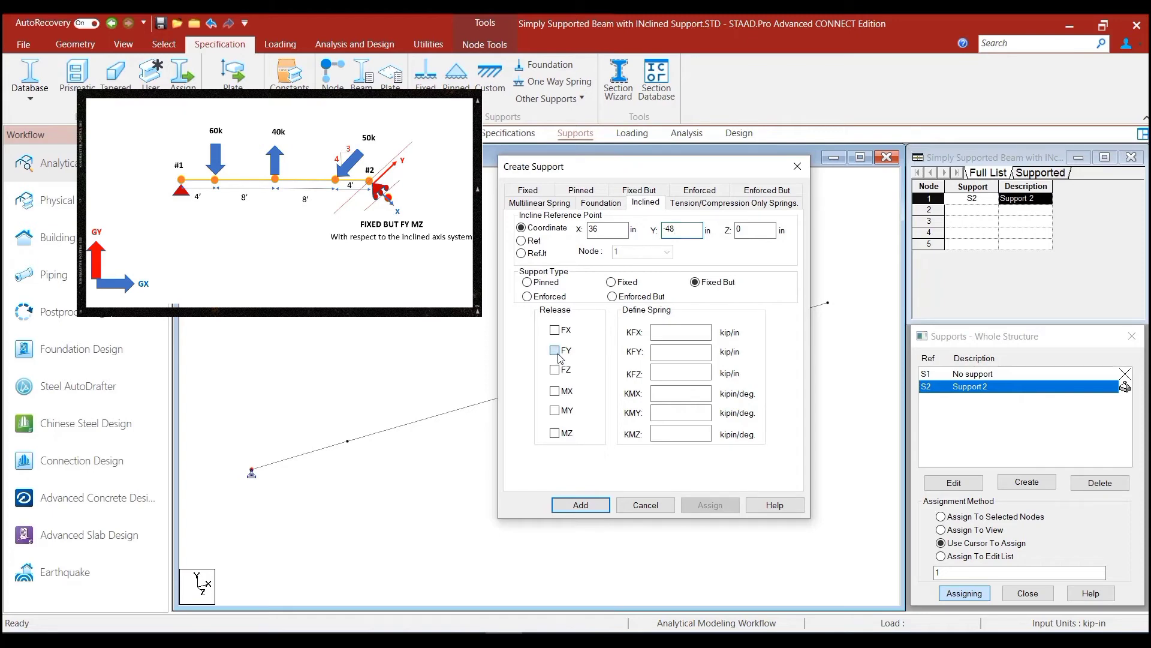
click(555, 437)
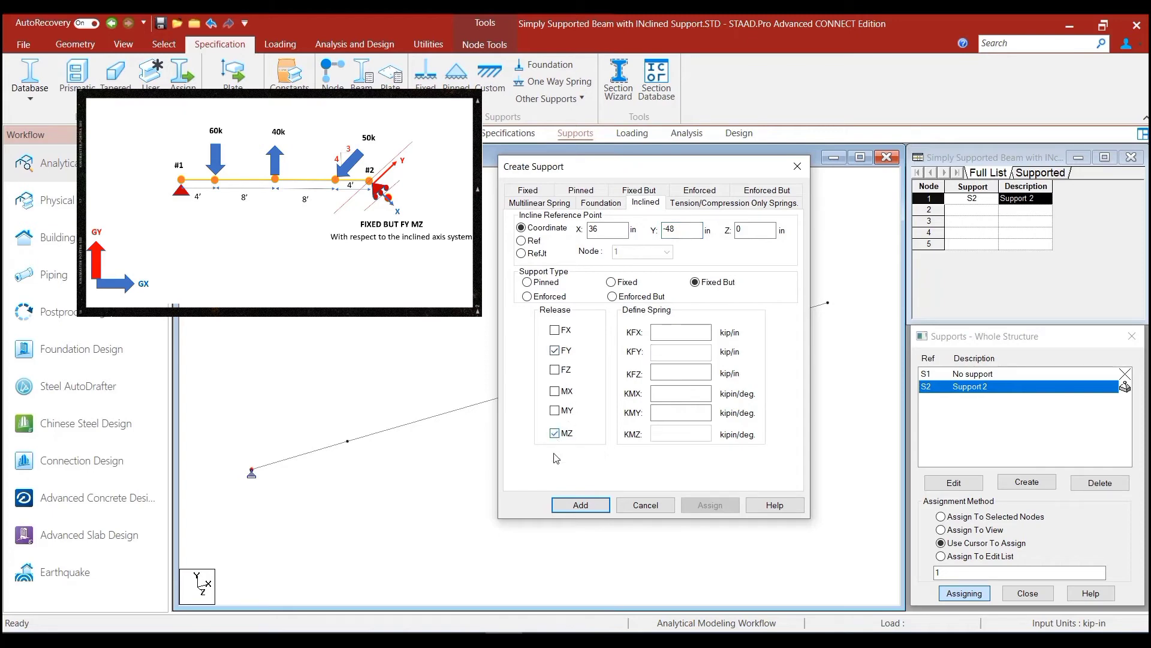
Add the inclined support as Support 3 and assign it to node 5
click(579, 506)
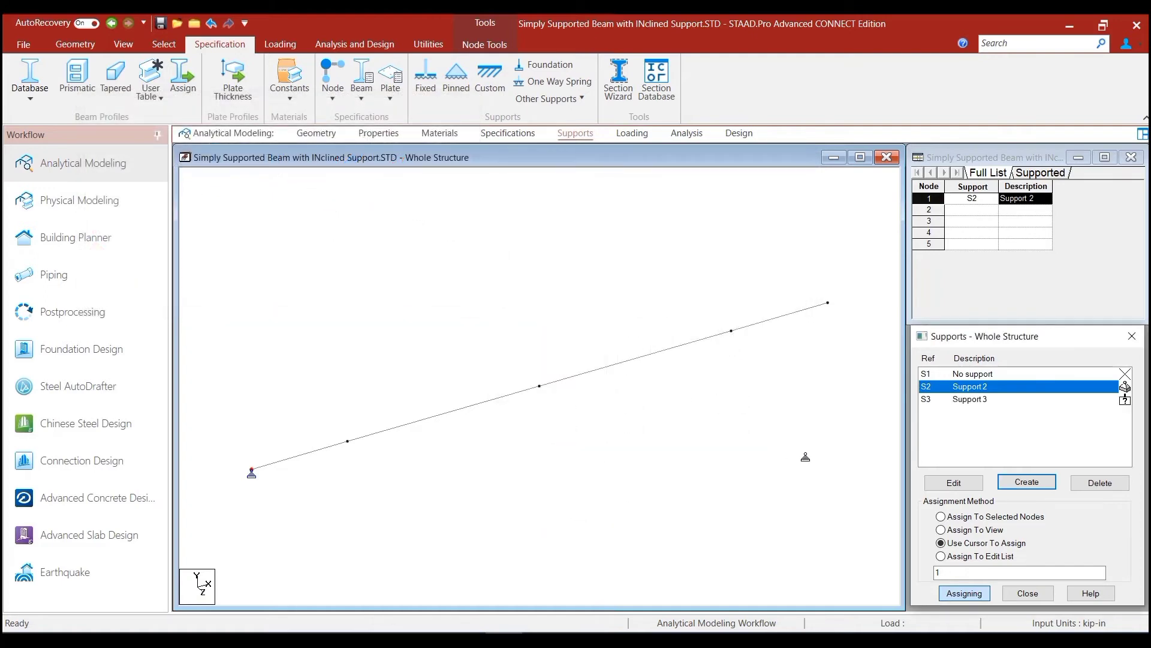
click(964, 400)
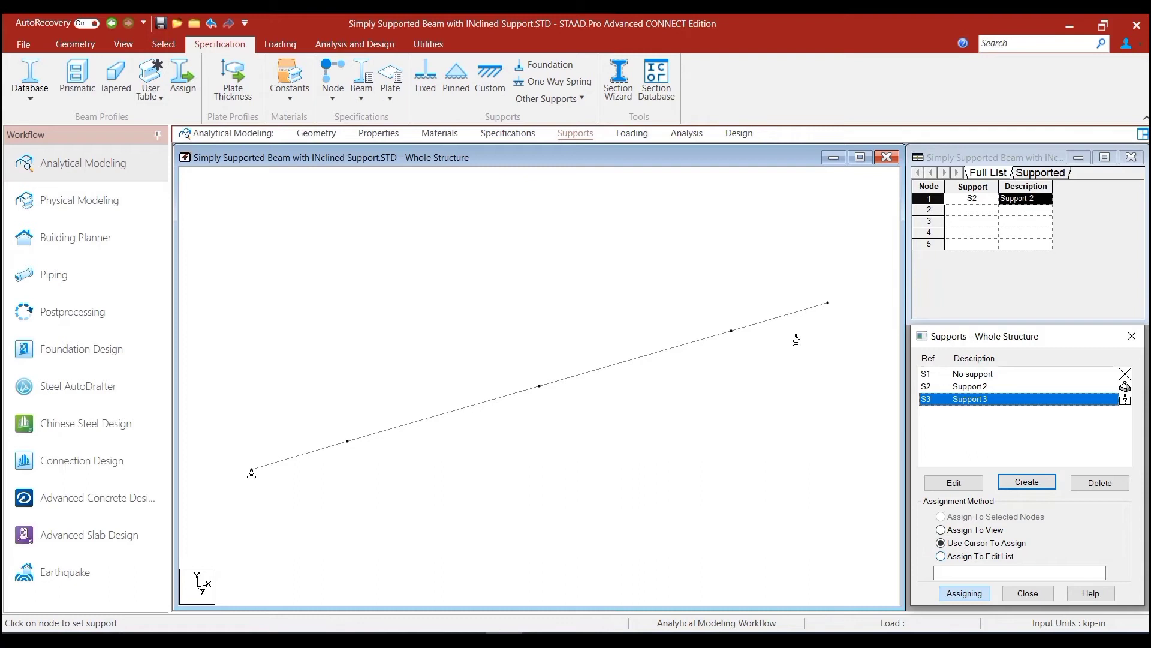
click(828, 306)
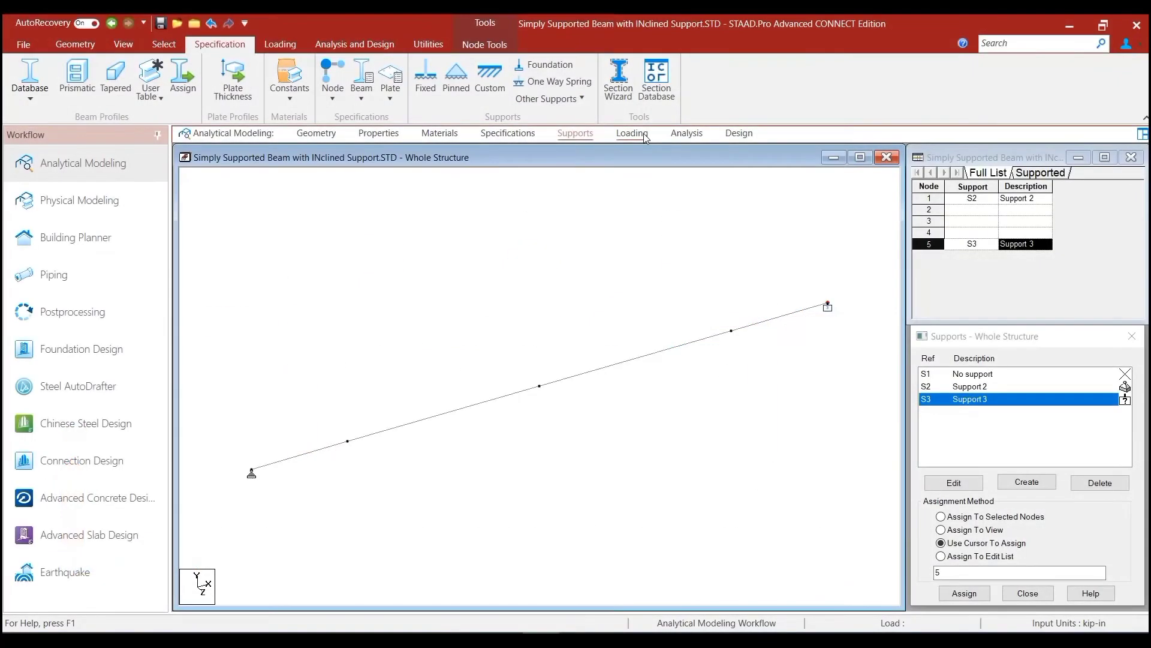
Create LOAD CASE 1
click(644, 136)
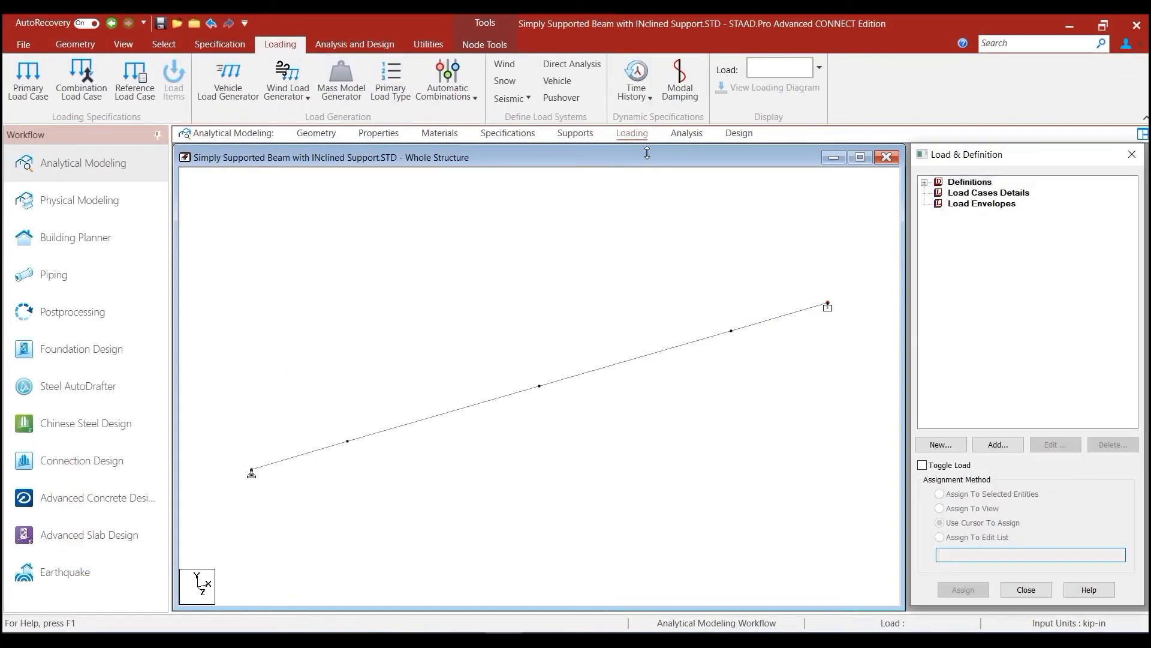
click(966, 193)
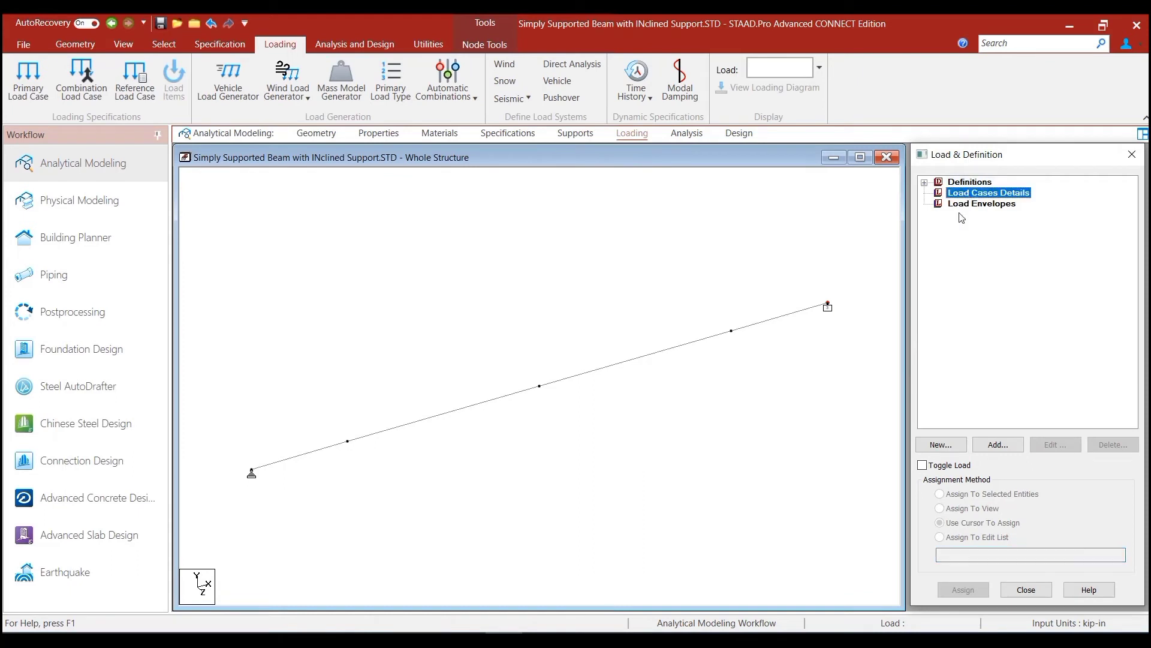
click(998, 444)
click(809, 578)
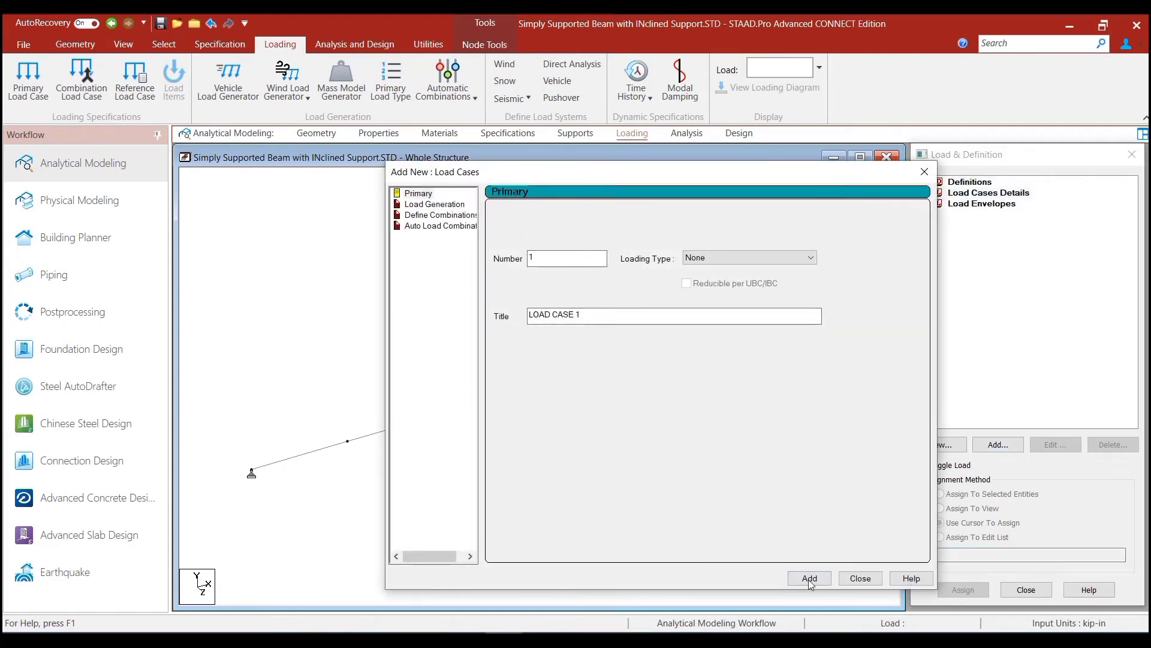
Add nodal loads FY -60 and FY 40 kip to LOAD CASE 1
click(987, 204)
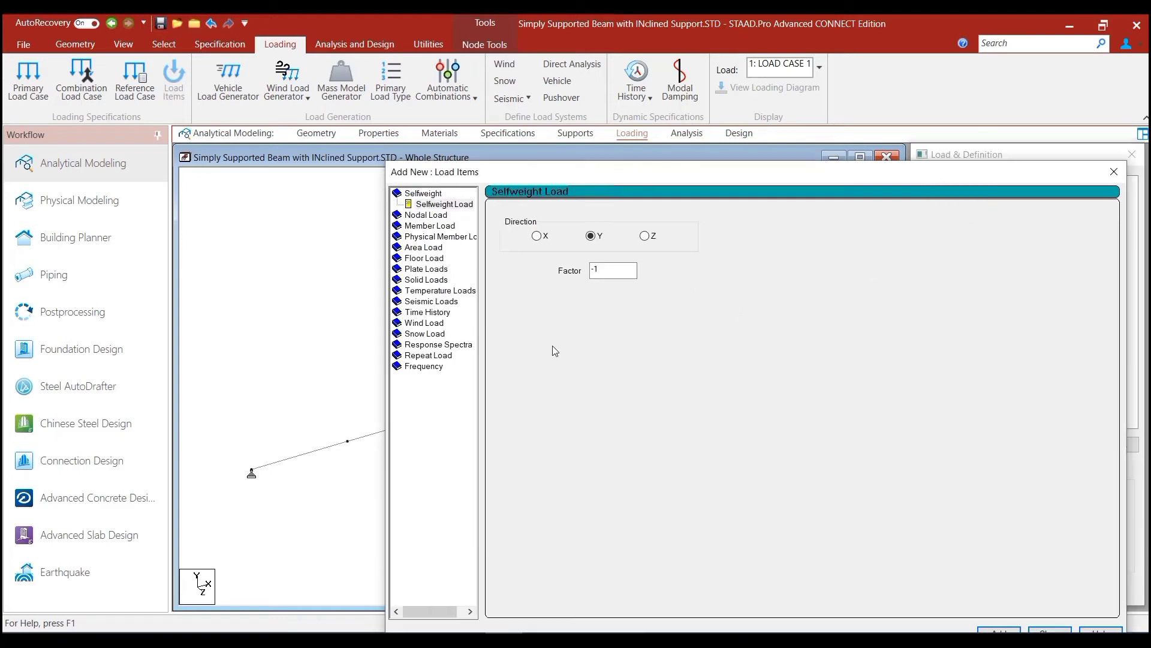
click(439, 216)
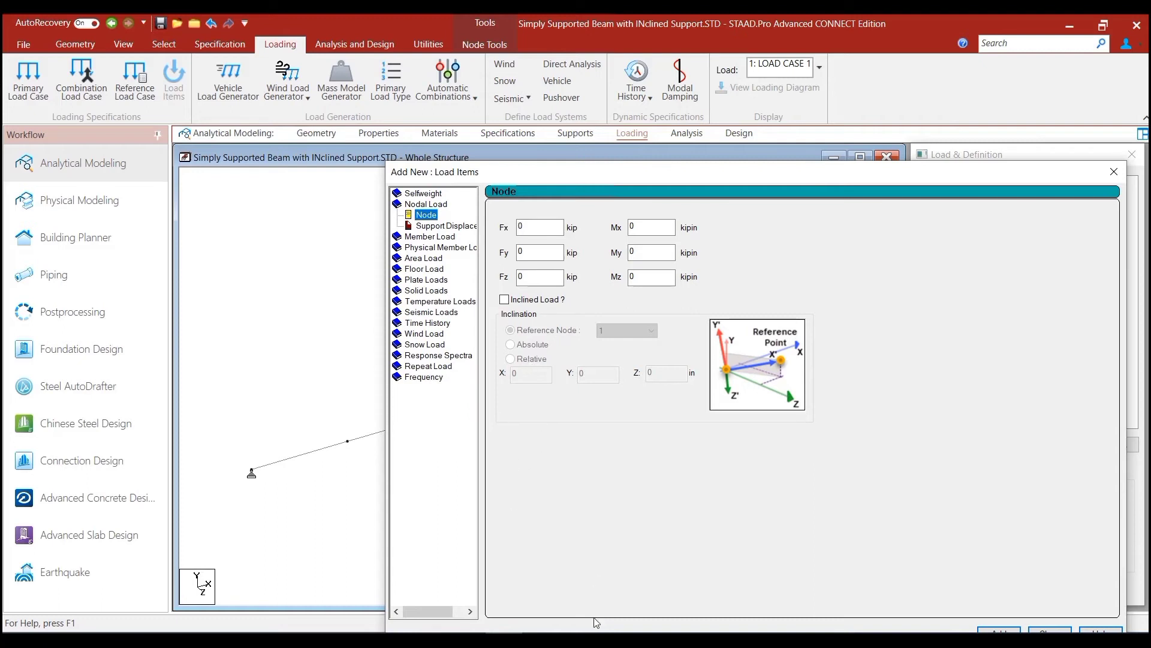
double_click(518, 252)
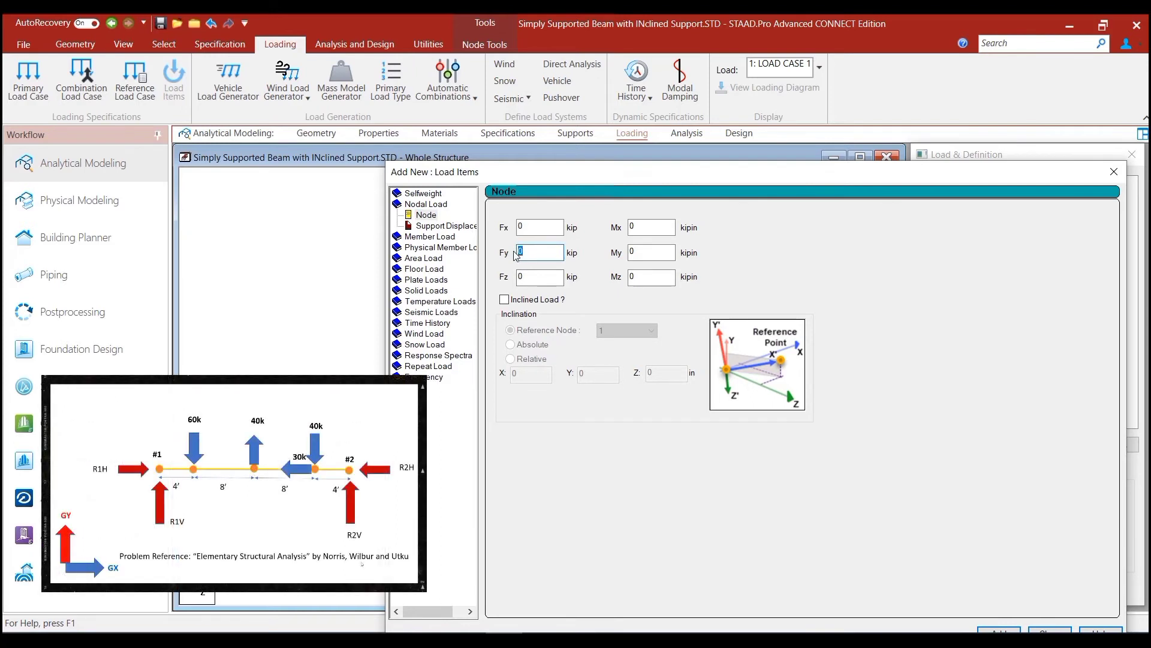
text(-60)
click(526, 280)
drag(890, 173, 829, 99)
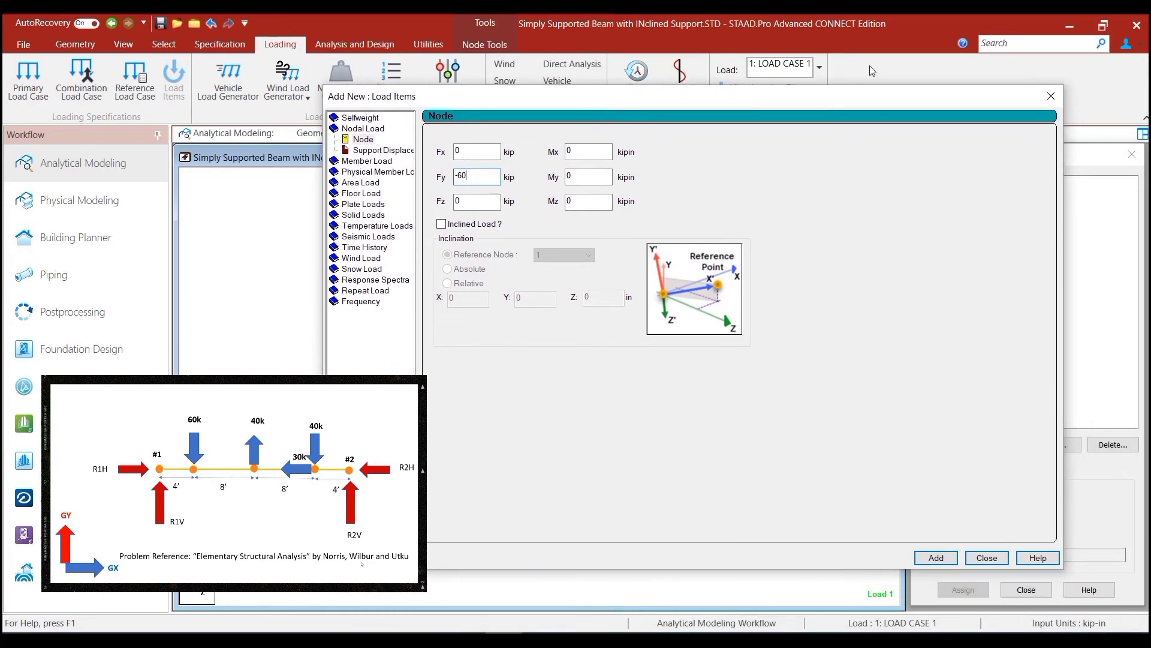
click(936, 558)
drag(484, 180, 444, 175)
text(40)
click(936, 559)
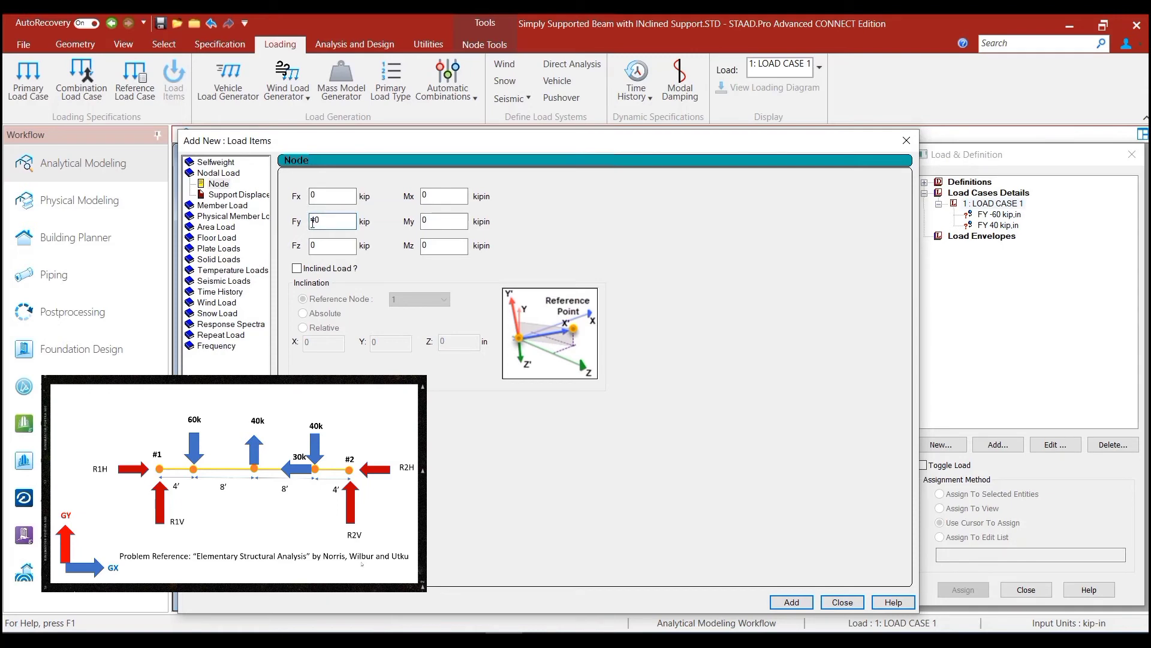
Add a combined nodal load of FX -30 and FY -40 kip
click(312, 223)
text(-)
click(309, 194)
text(-30)
click(790, 602)
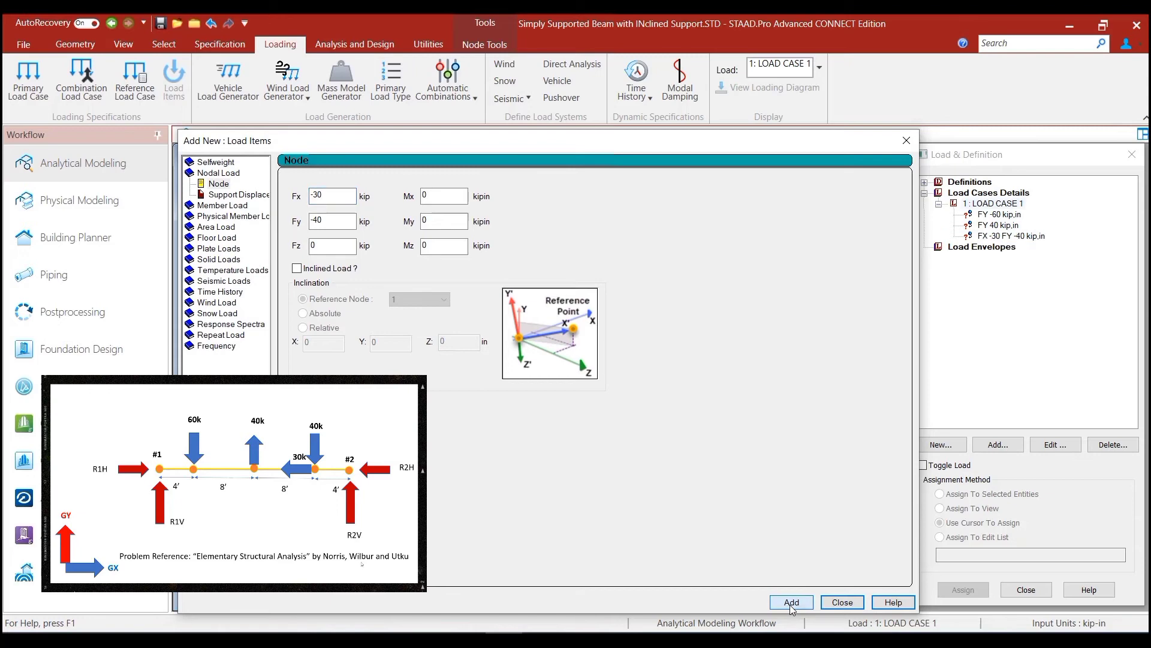
click(862, 604)
click(1016, 215)
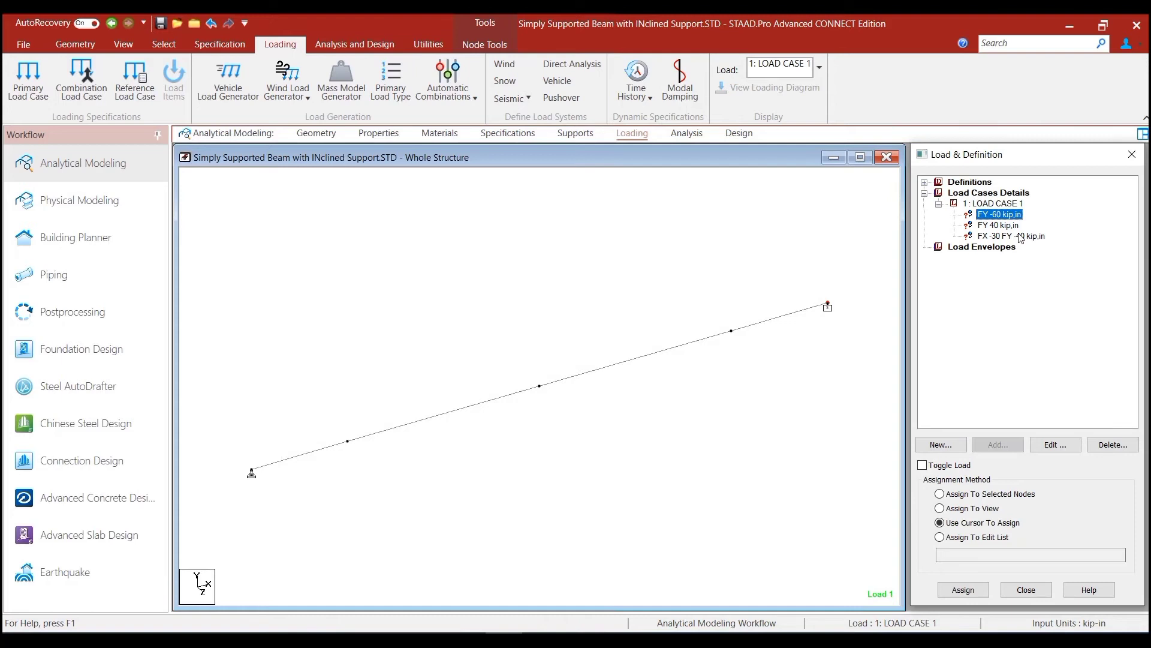
Assign FY -60 to node 2, FY 40 to node 3, and FX -30/FY -40 to node 4
click(963, 590)
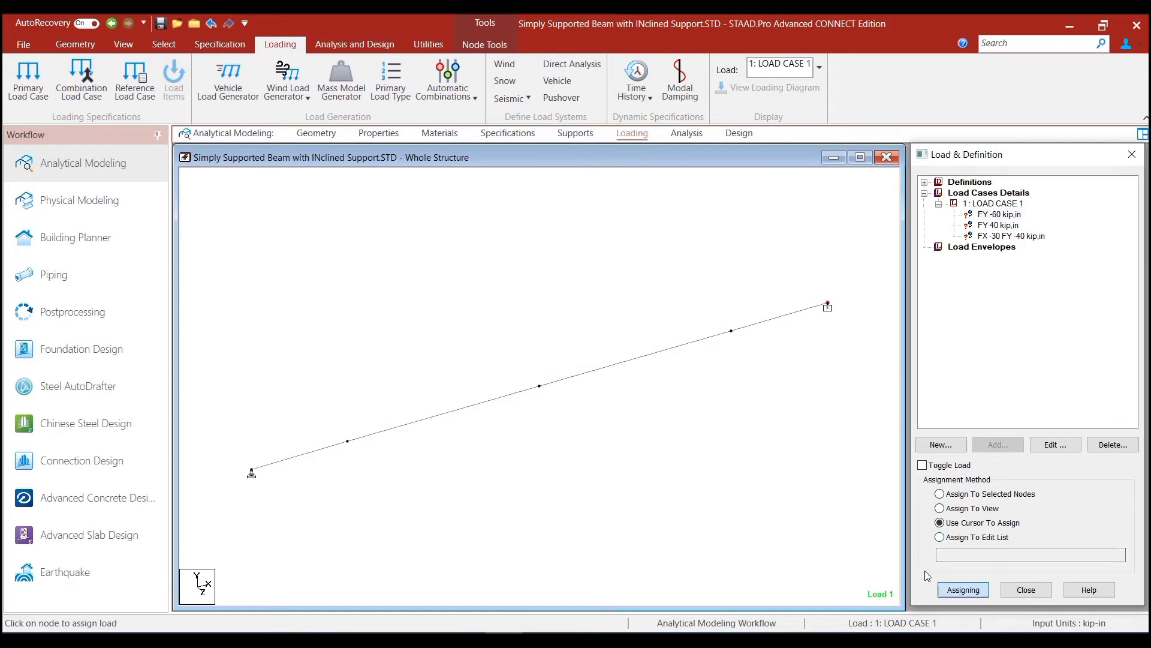
click(348, 442)
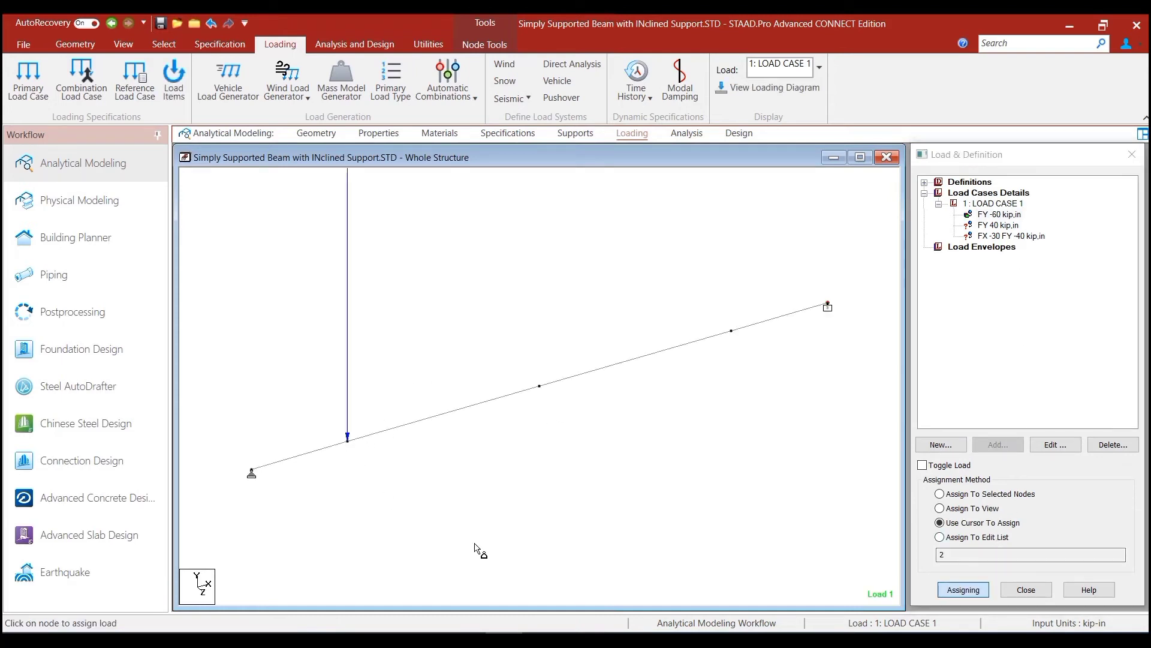
click(995, 225)
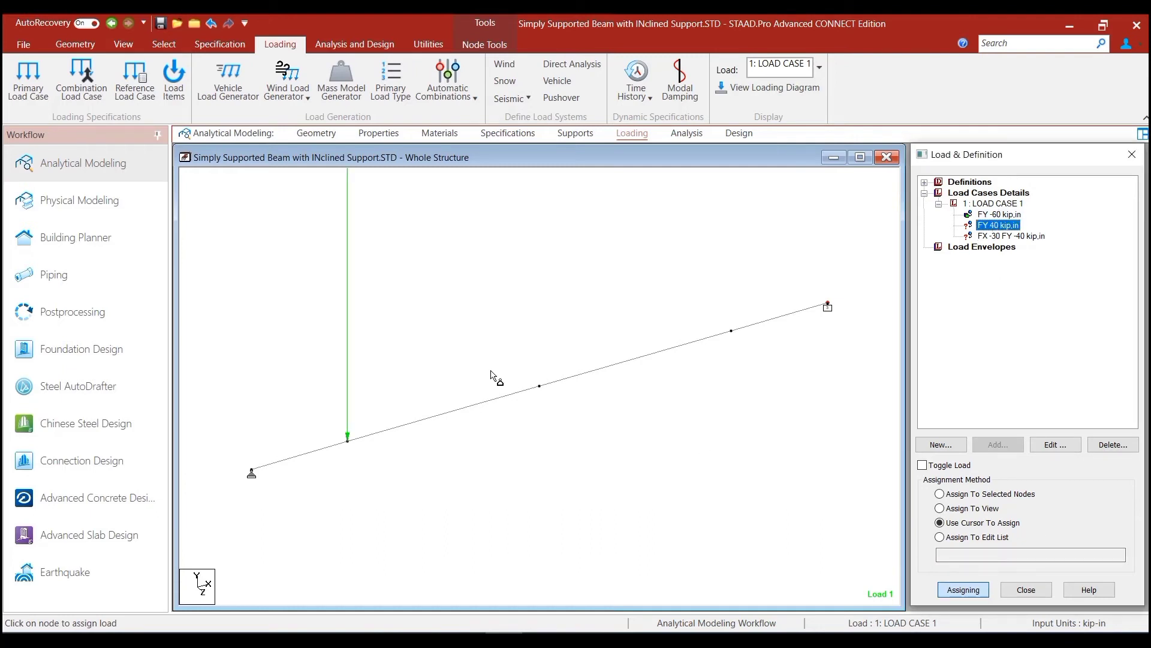
click(540, 388)
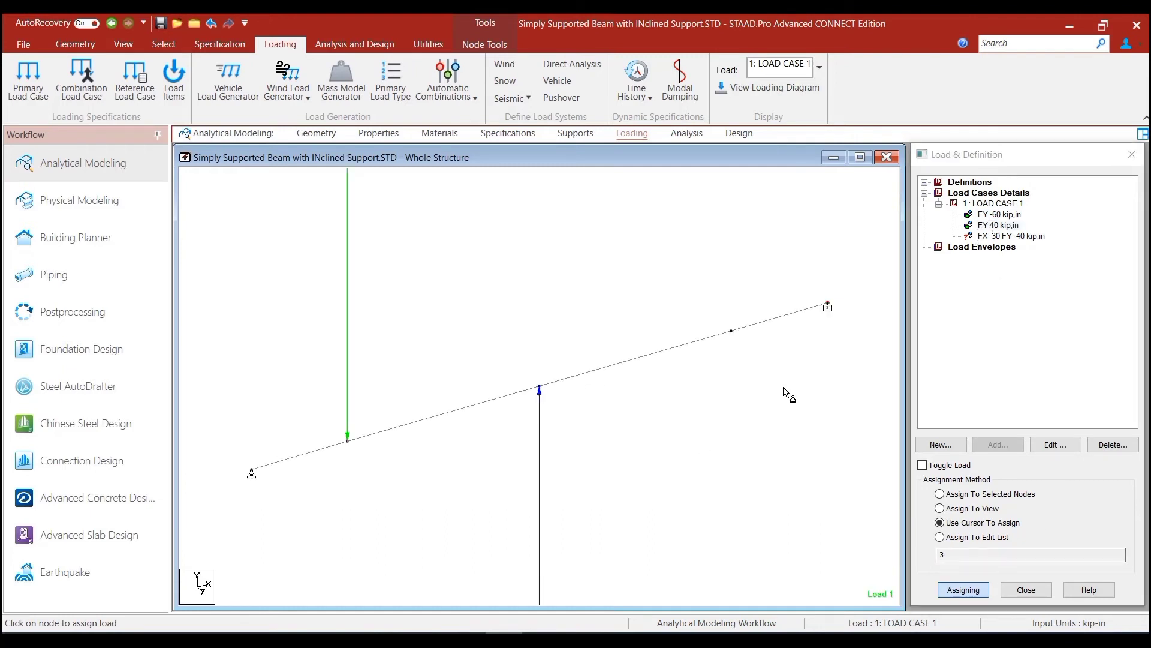
click(1011, 237)
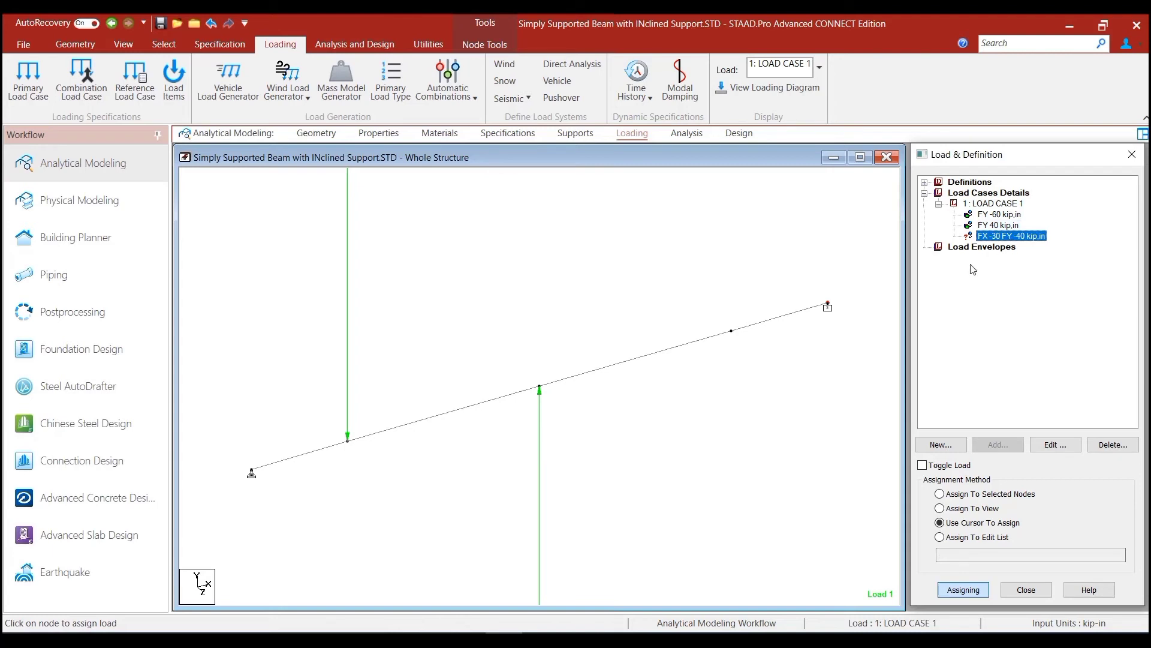
click(732, 330)
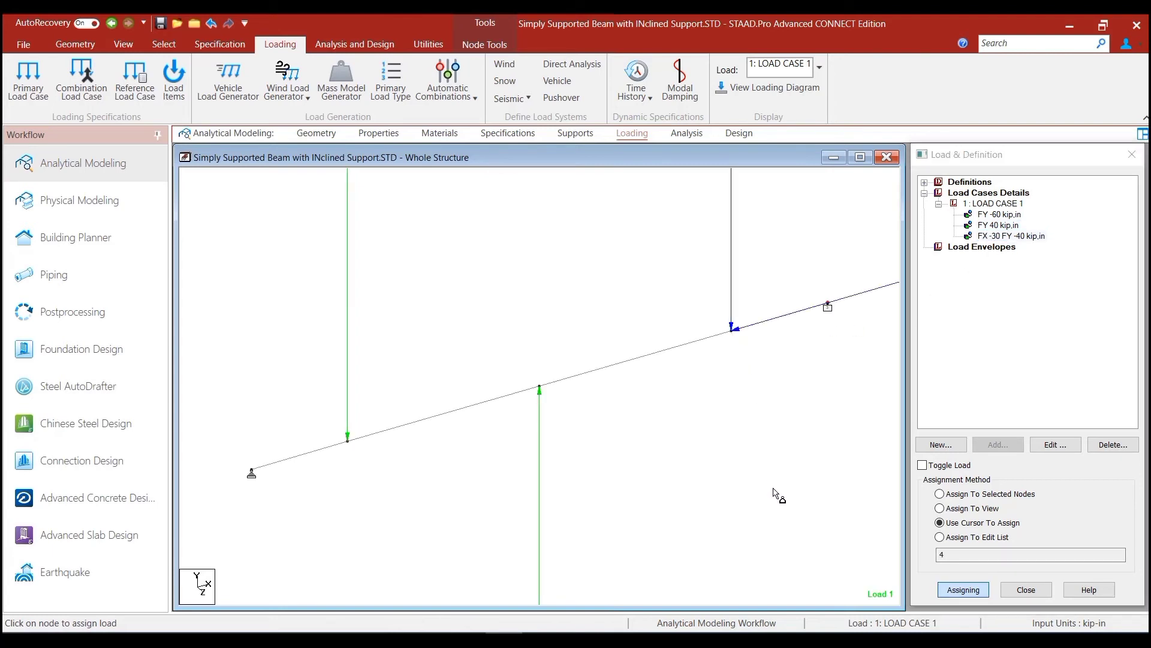
Set the Point Force scale in Structure Diagrams to 15 so the load arrows fit the view
right_click(595, 197)
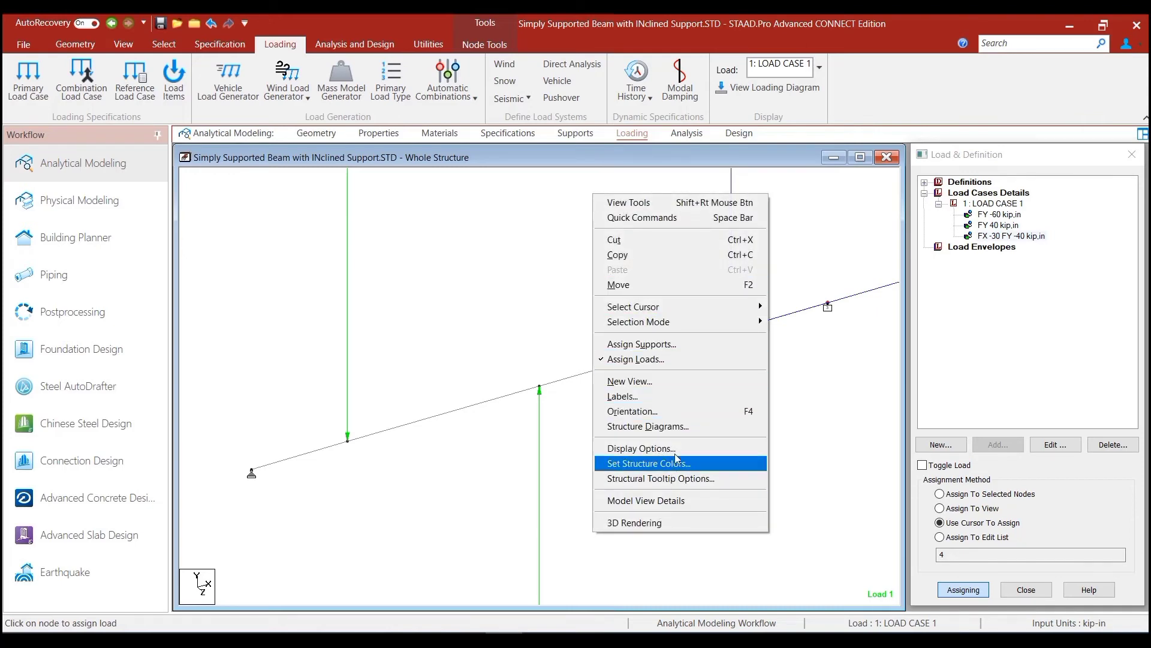
click(682, 425)
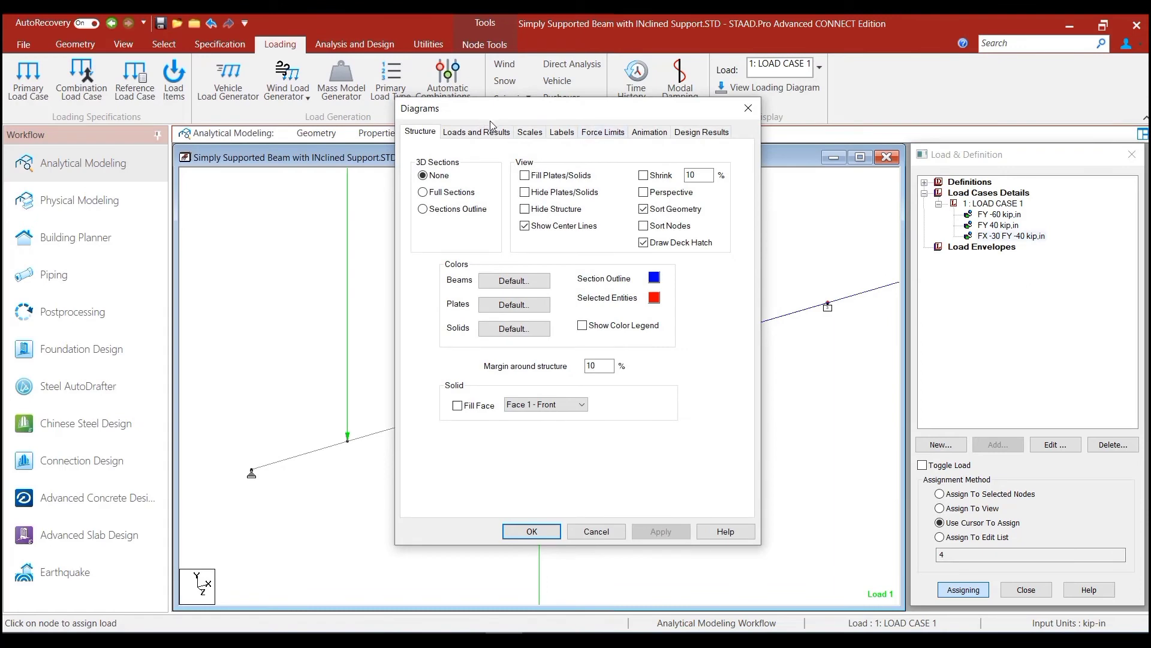
click(531, 133)
drag(579, 107, 887, 134)
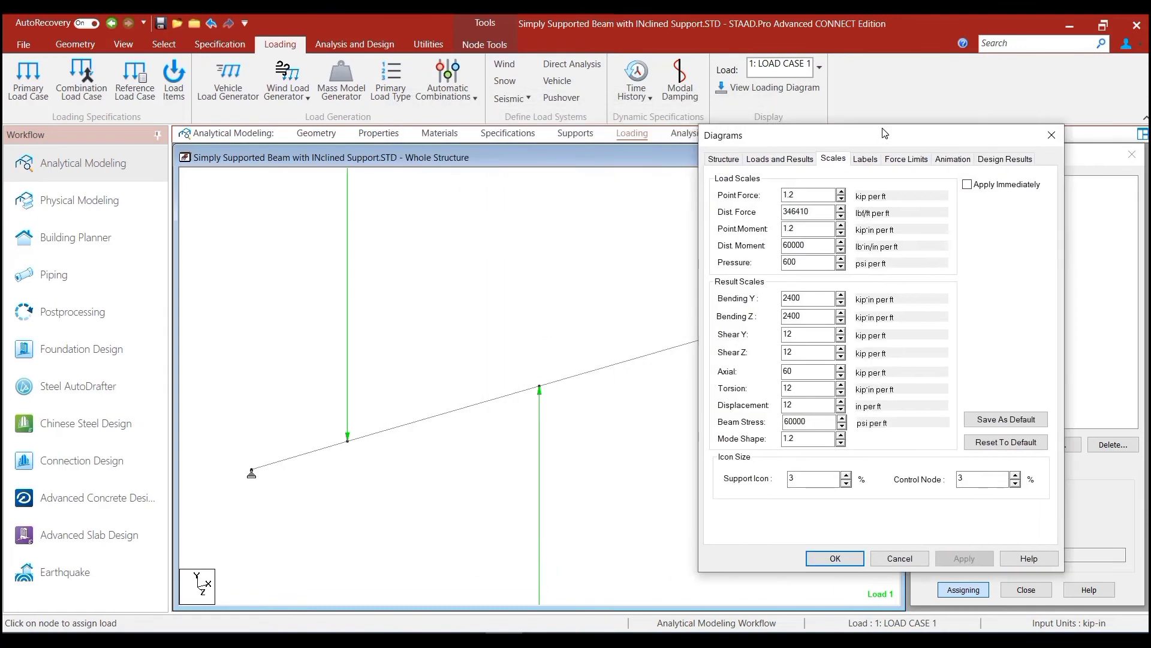
click(972, 185)
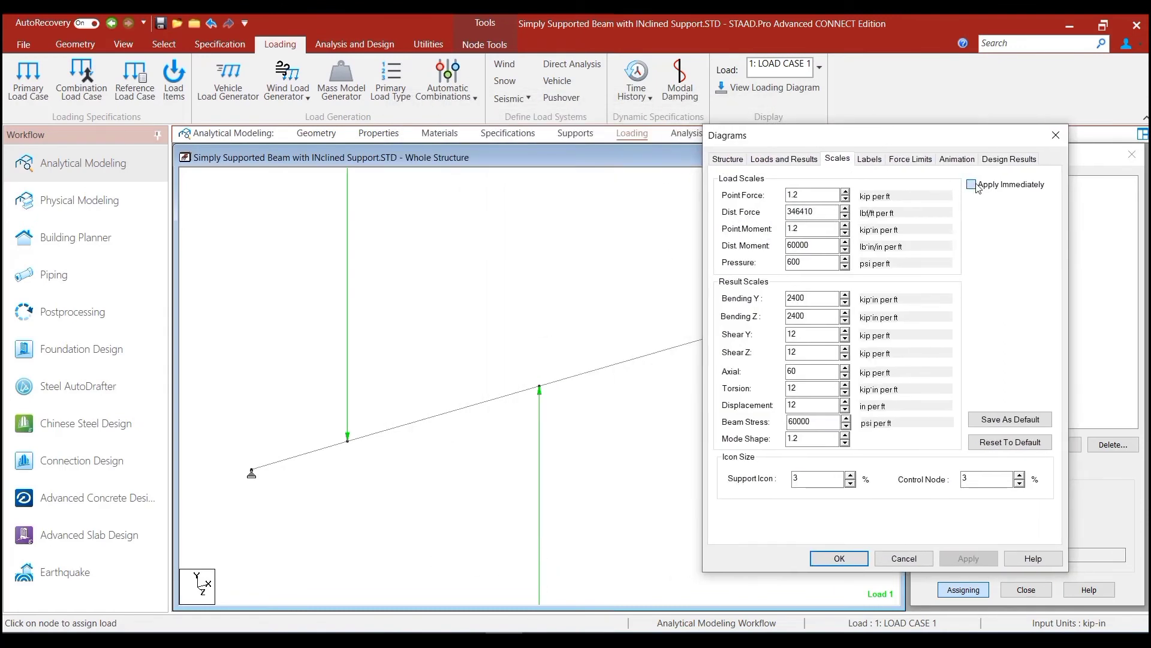
click(846, 192)
click(846, 193)
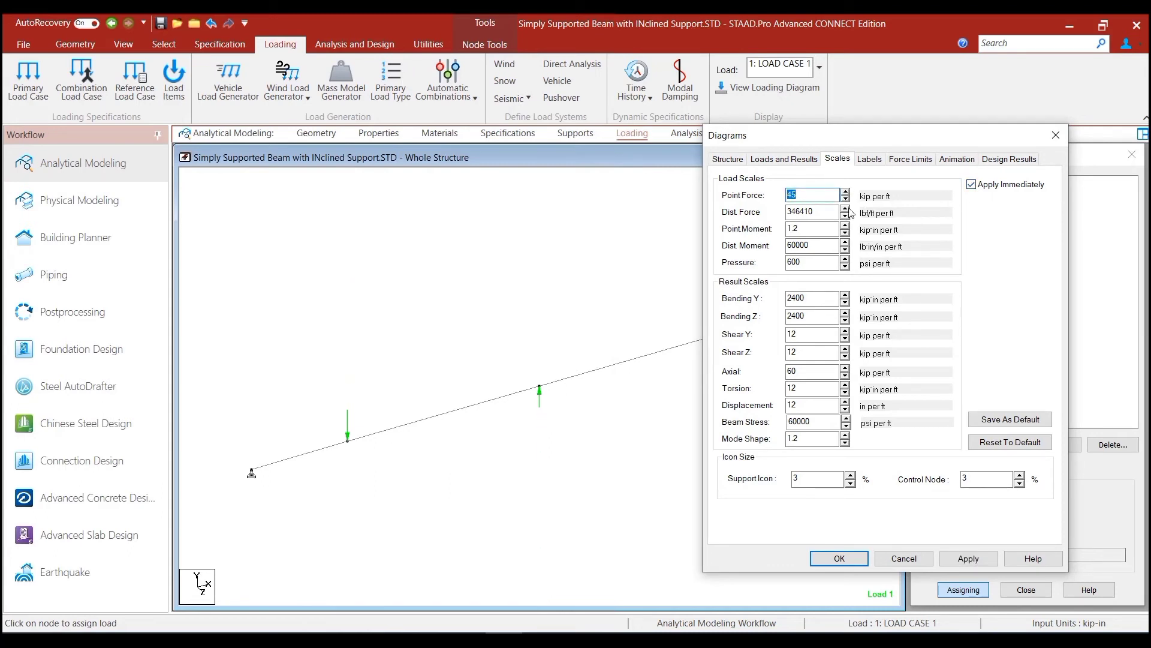
click(845, 199)
click(845, 205)
click(824, 553)
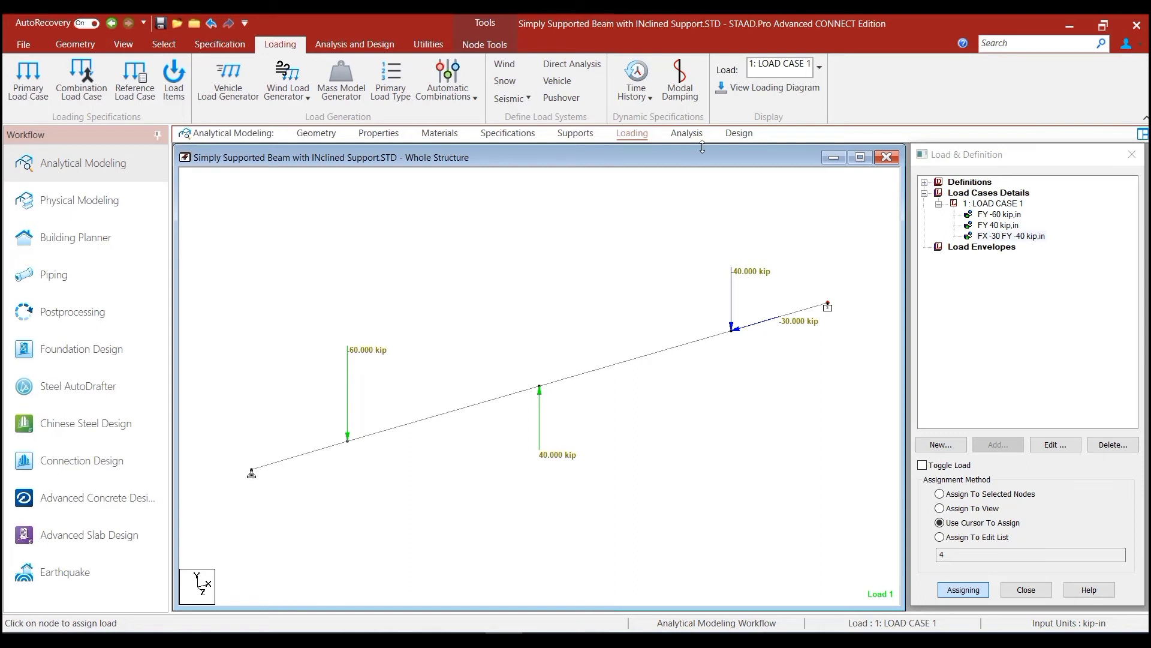
Add a PERFORM ANALYSIS command and open the input file in the STAAD Editor
click(689, 133)
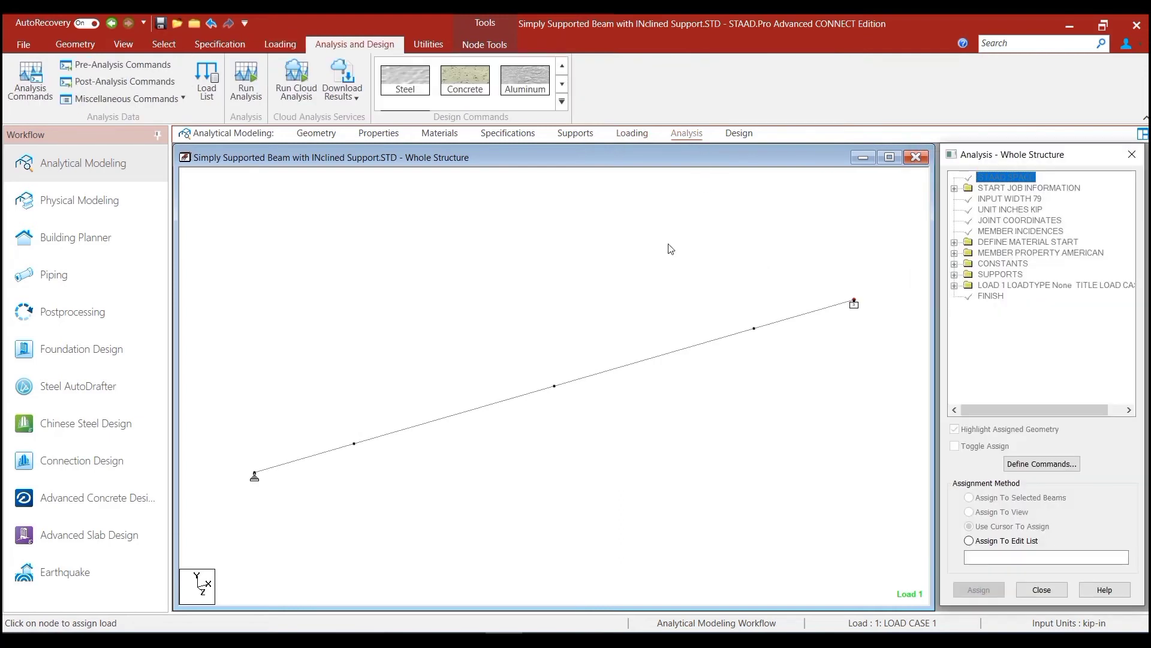
click(1034, 465)
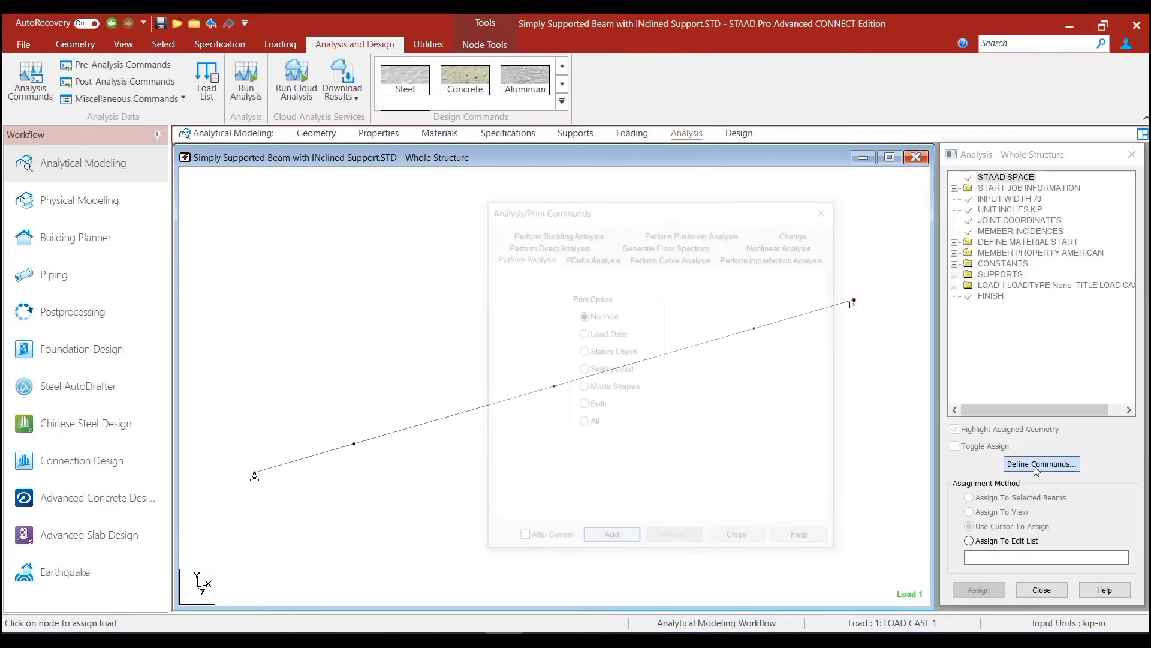
click(611, 540)
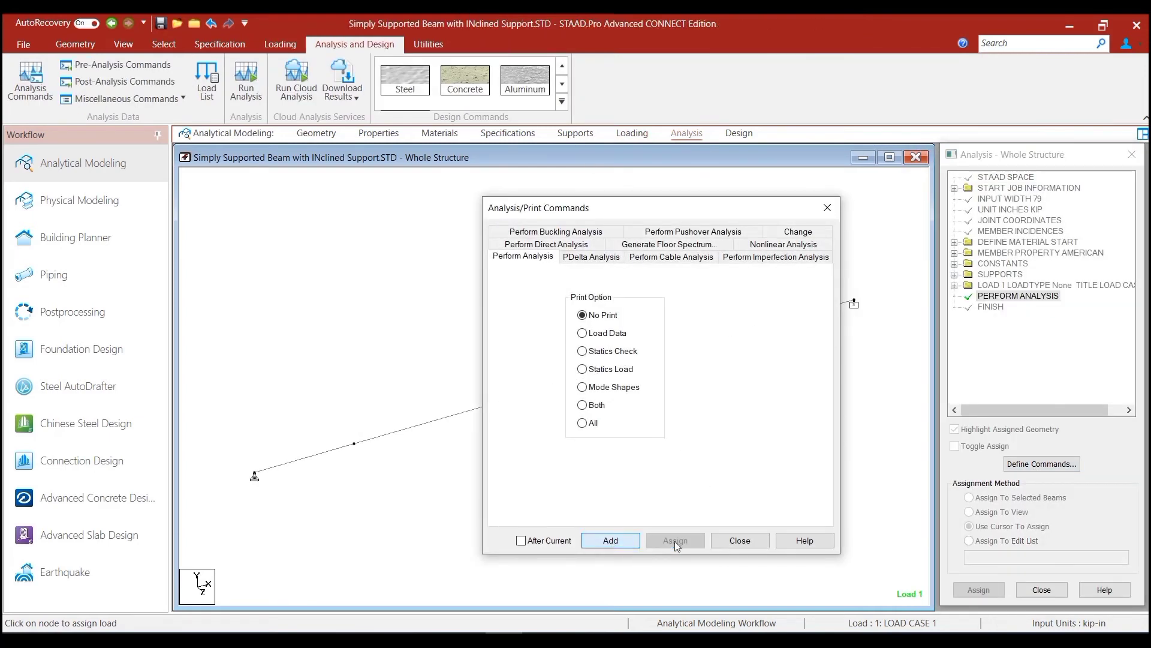
click(740, 541)
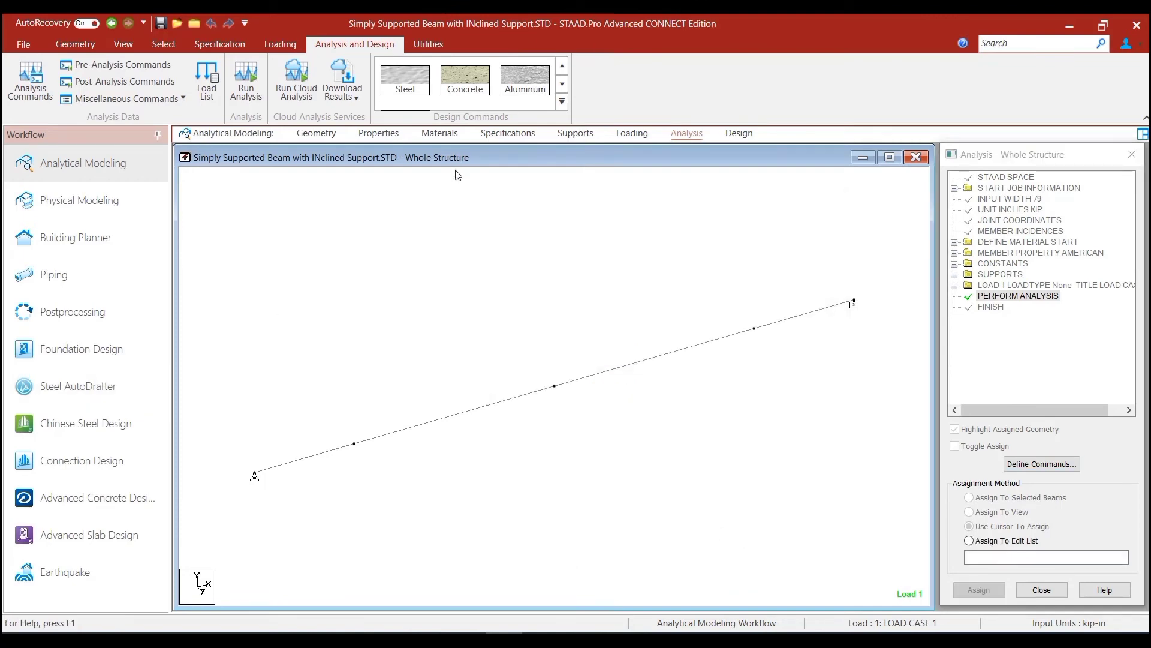
click(502, 244)
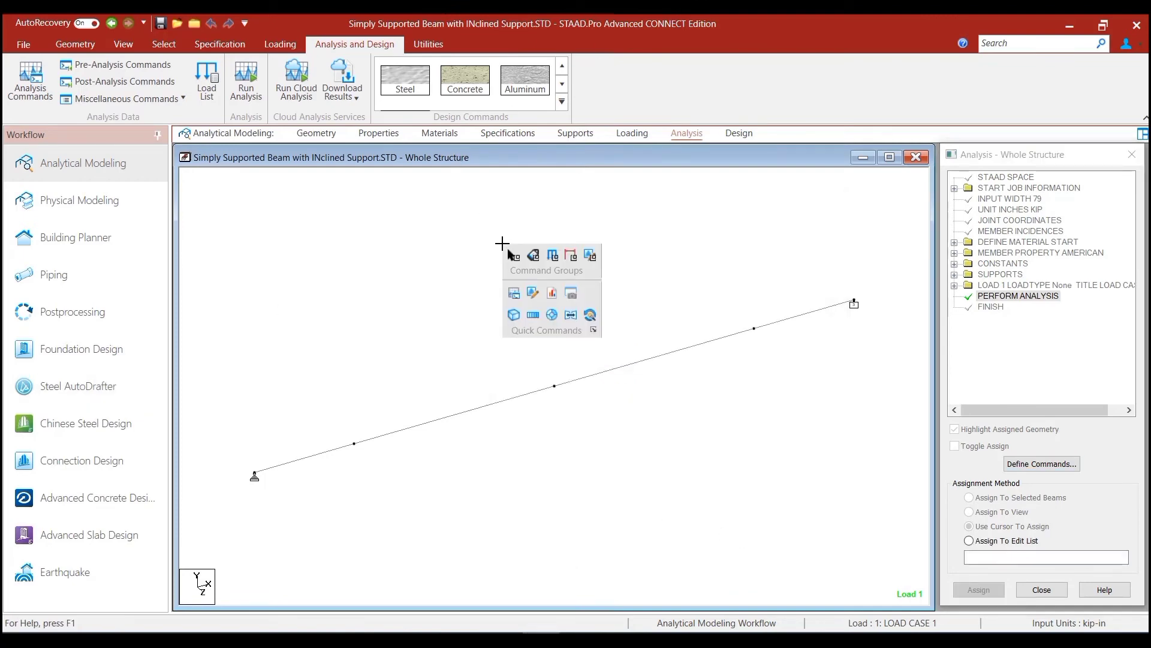
click(534, 297)
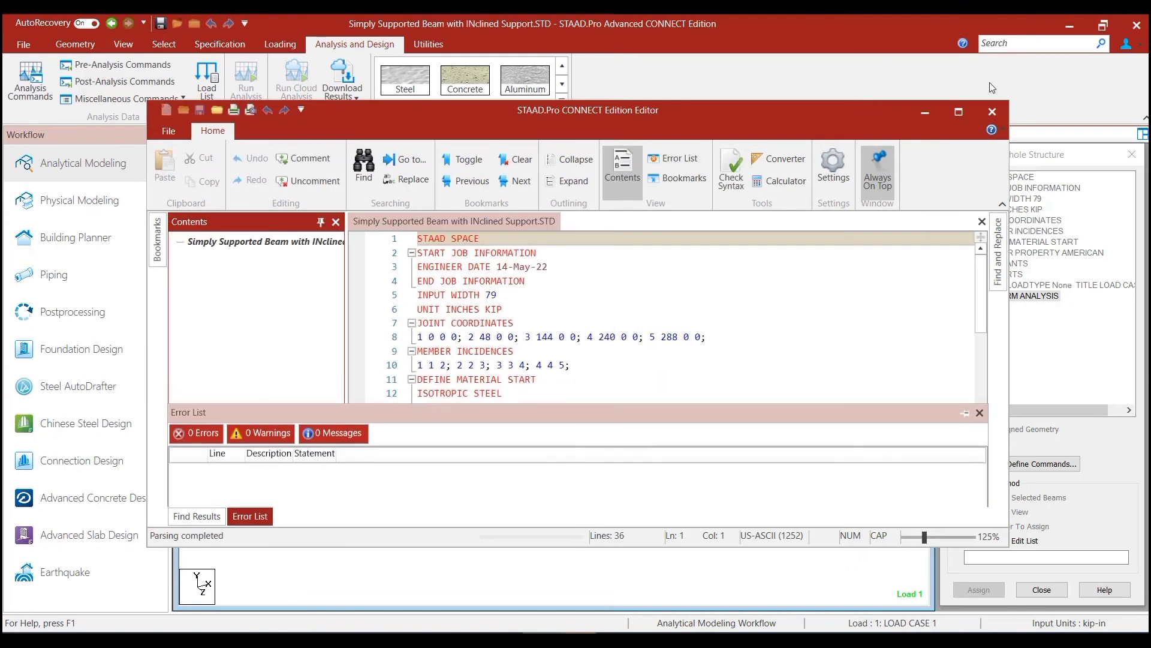
Replace SPACE with PLANE on line 1, then close the editor, saving the changes
click(958, 113)
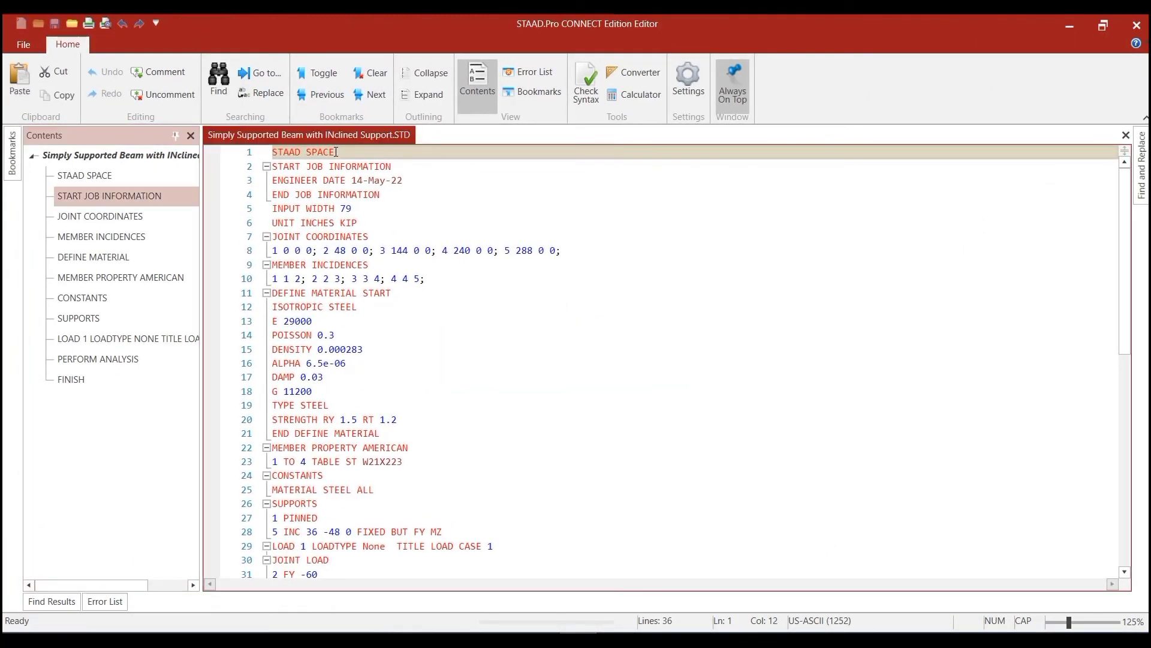
click(312, 152)
click(308, 152)
key(shift+End)
text(PLANE)
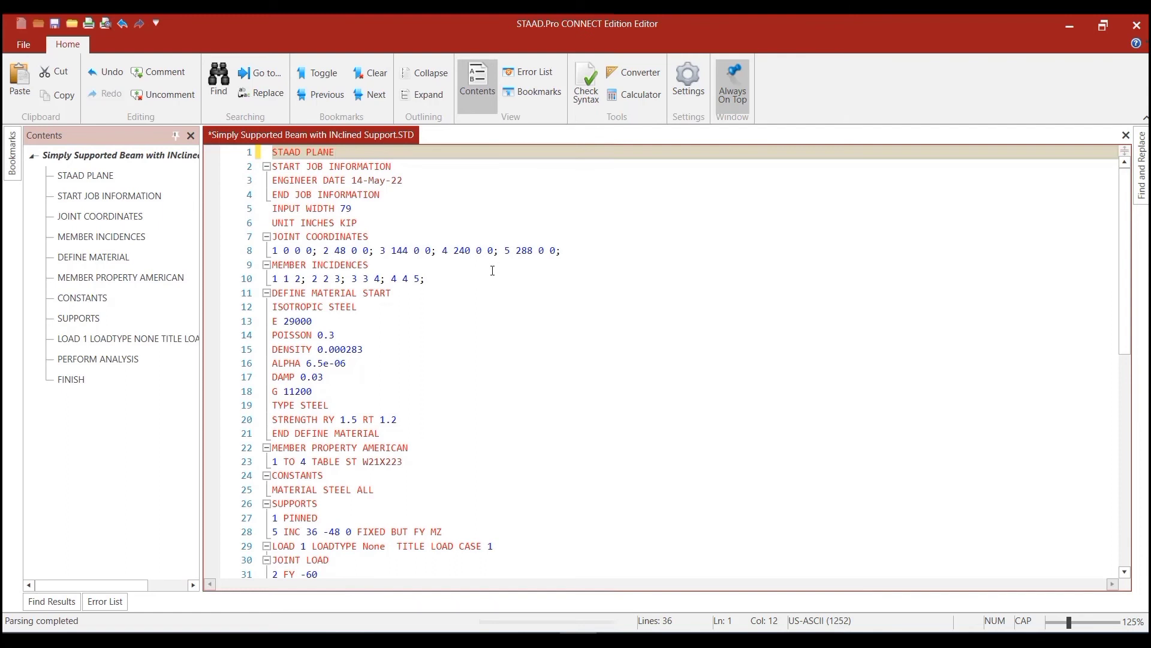
scroll(437, 352, down, 3)
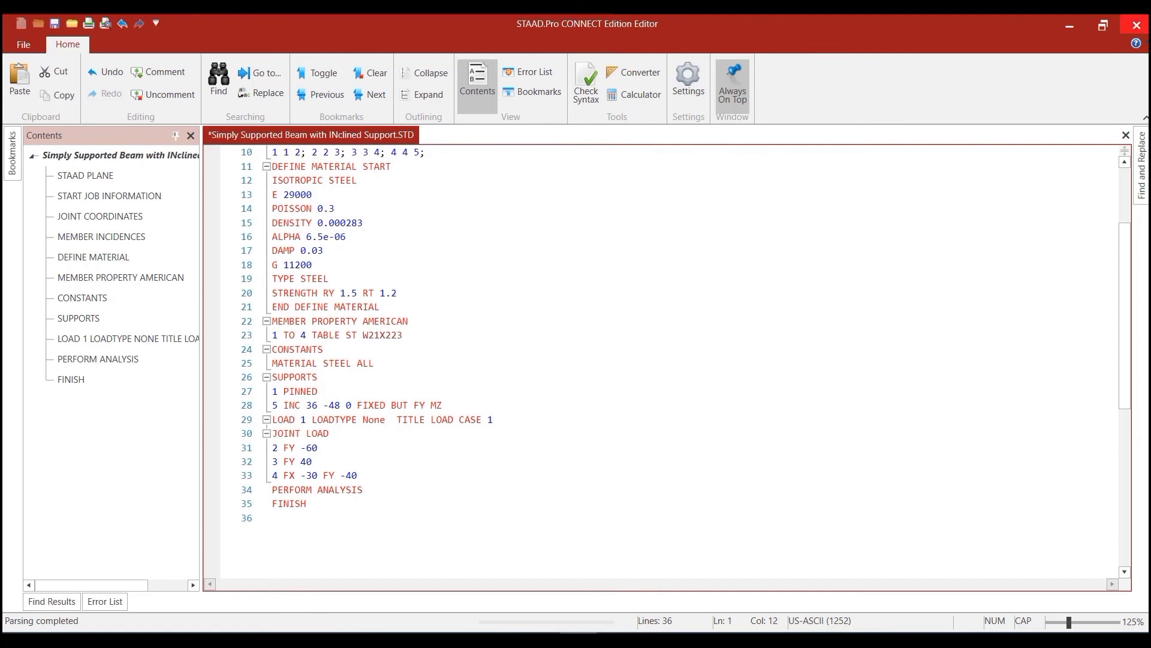
click(1138, 29)
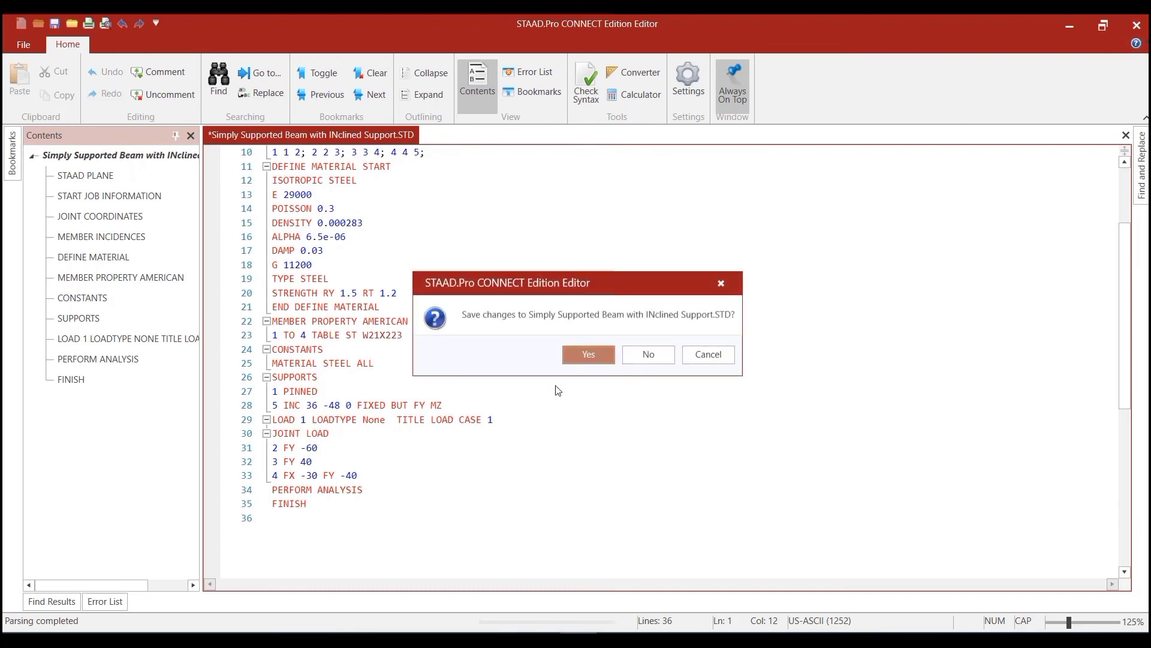
click(573, 355)
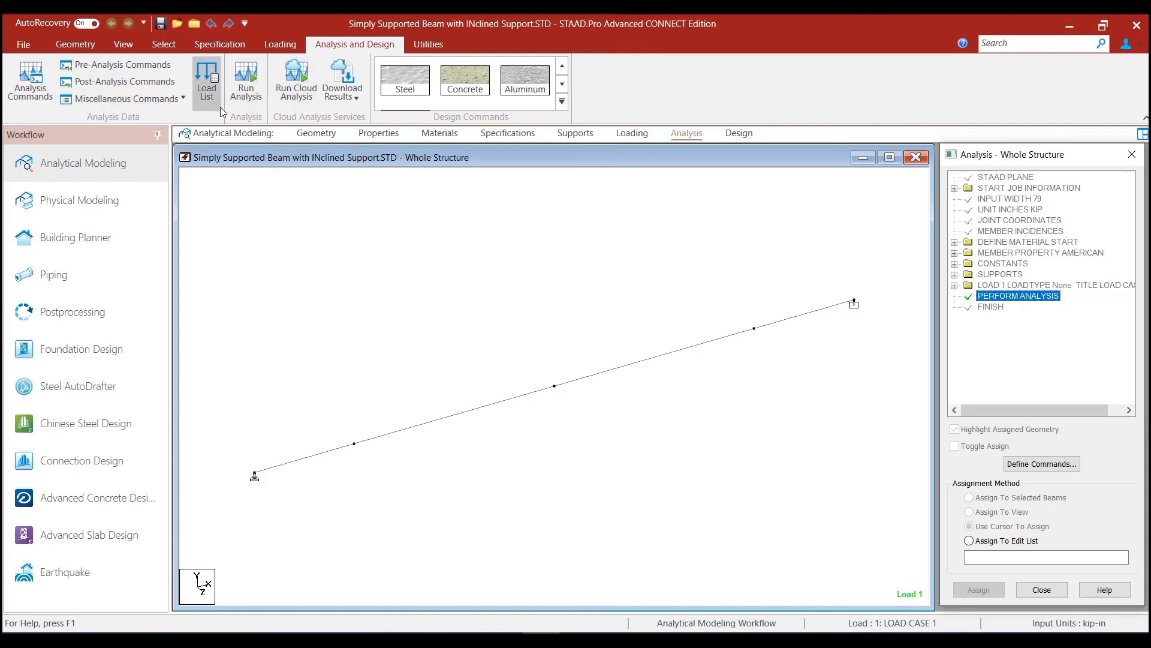
Start Run Analysis from the Analysis and Design ribbon and let it finish
click(262, 87)
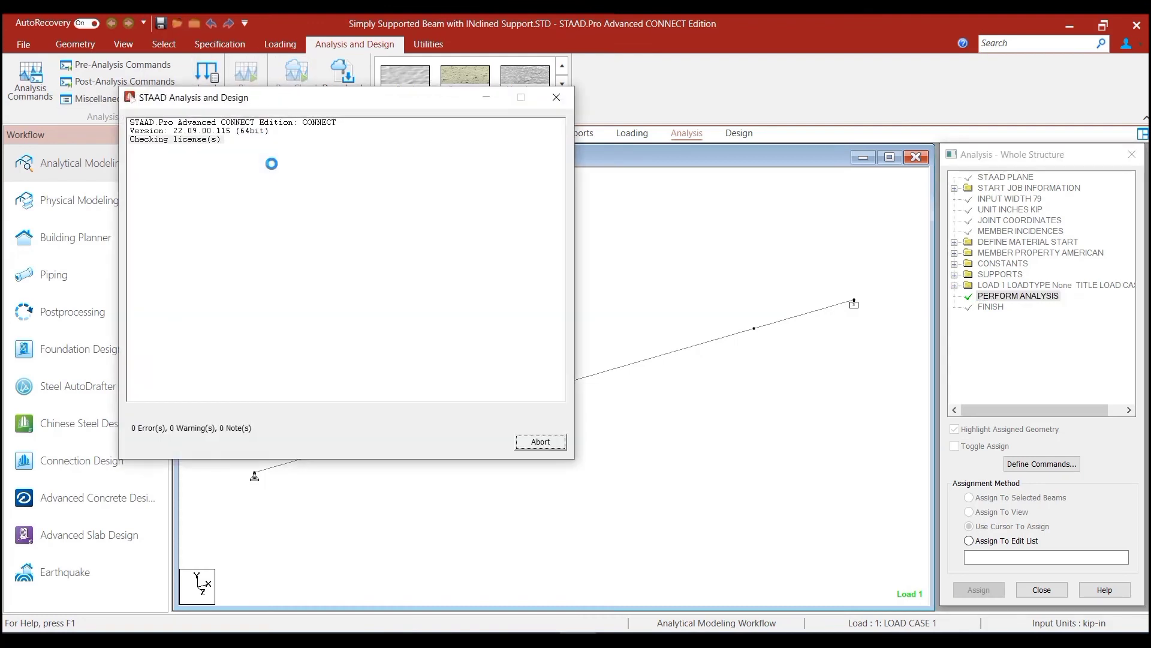